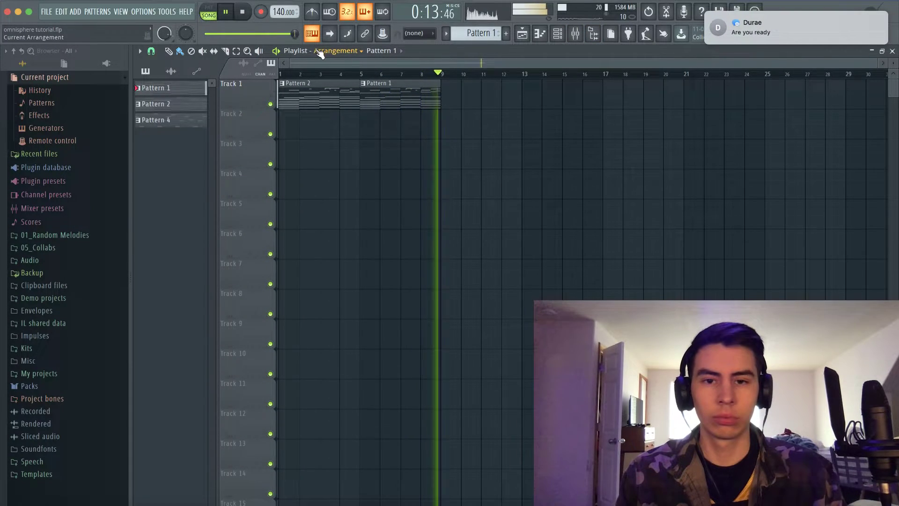
Play the arrangement from the start and examine the track levels in the mixer.
key(space)
mouse_move(784, 26)
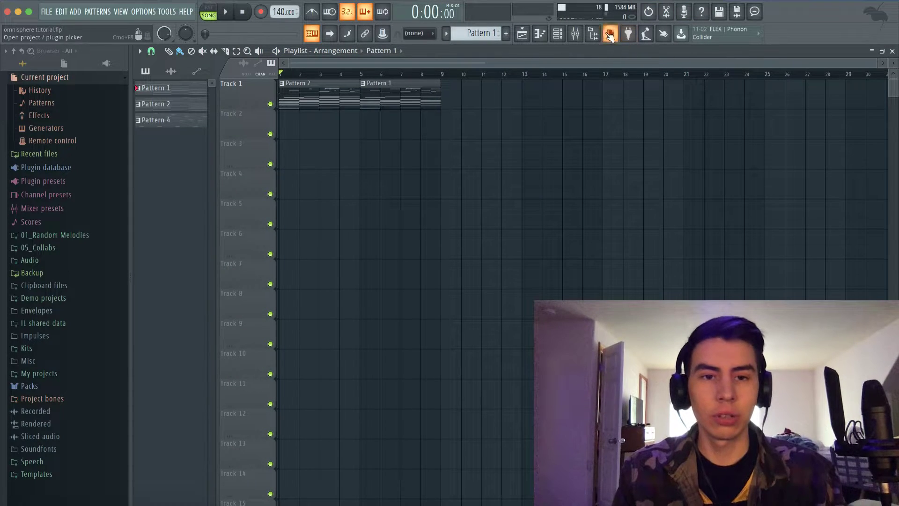
click(575, 34)
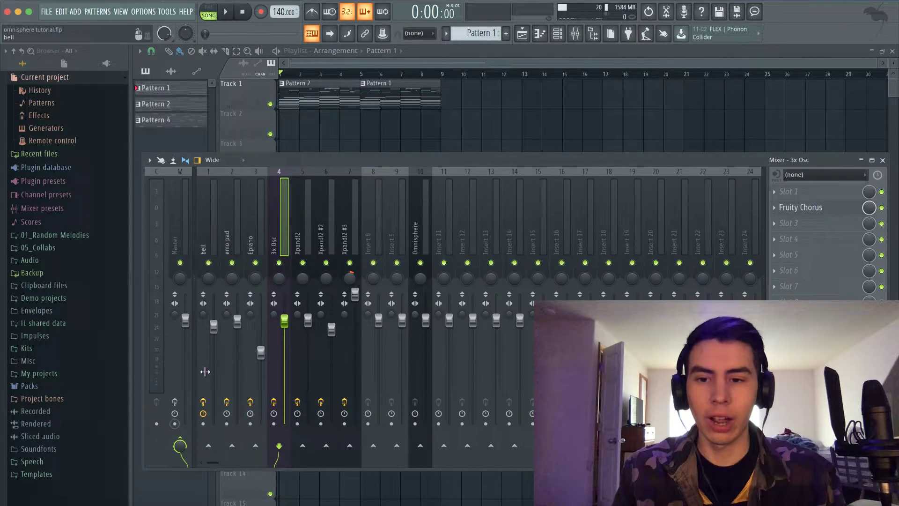
key(space)
right_click(530, 126)
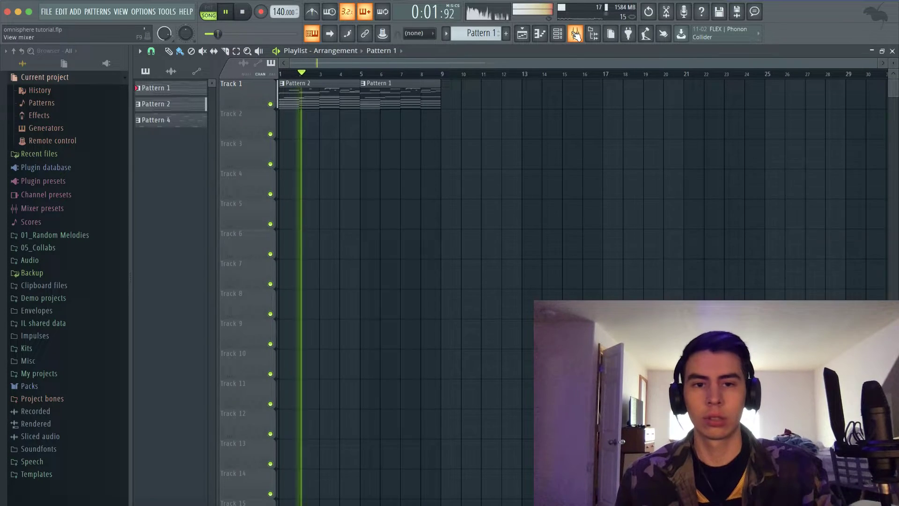
key(F9)
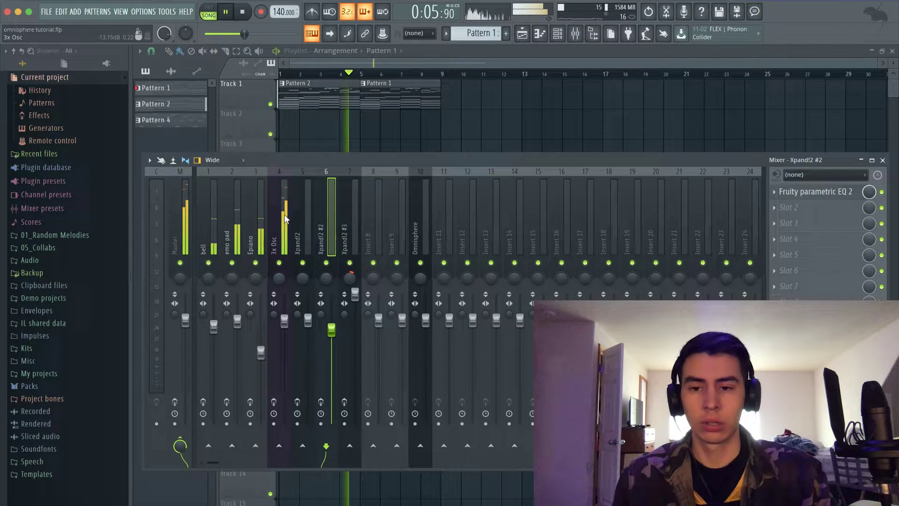
Add the Fruity Soft Clipper effect to slot 2 of the Master mixer track.
click(174, 194)
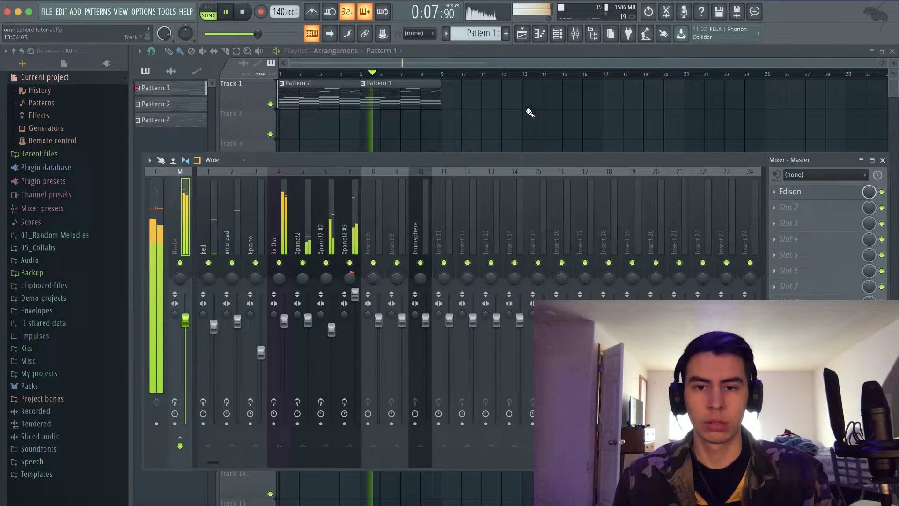
key(F9)
key(F9)
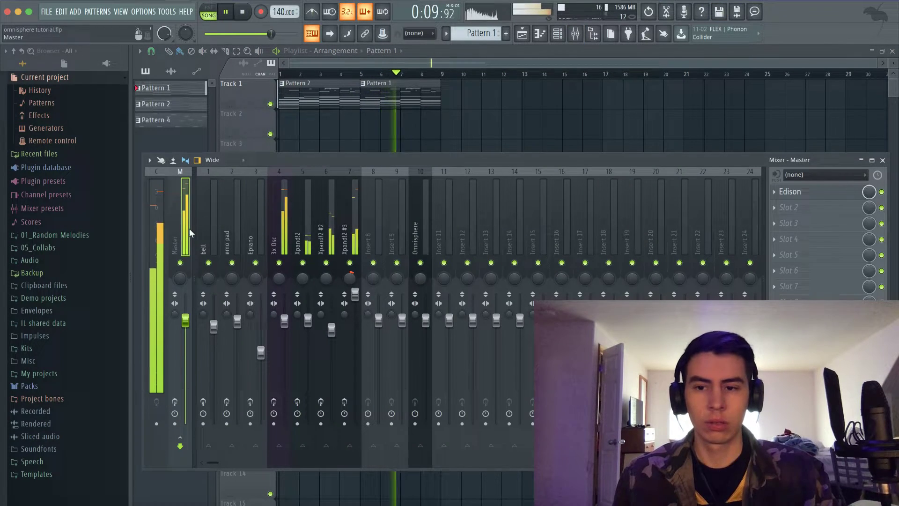
click(825, 207)
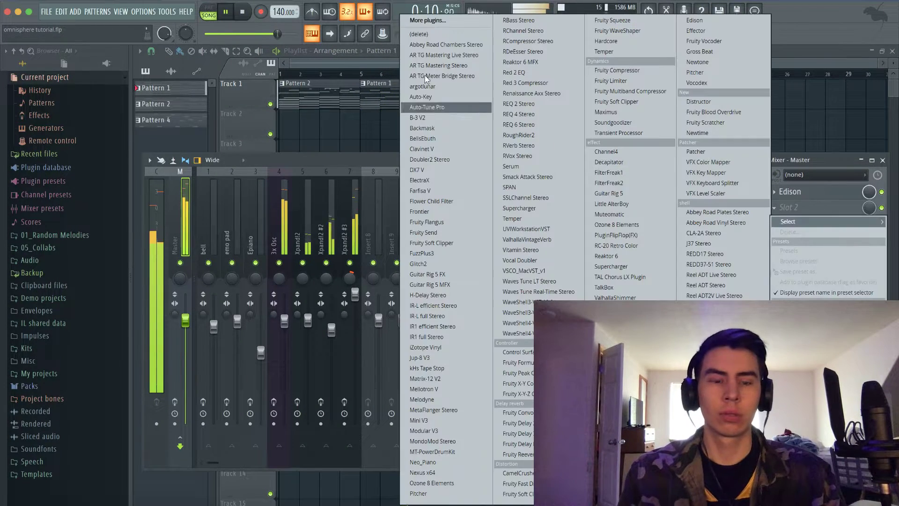
click(437, 21)
text(ao)
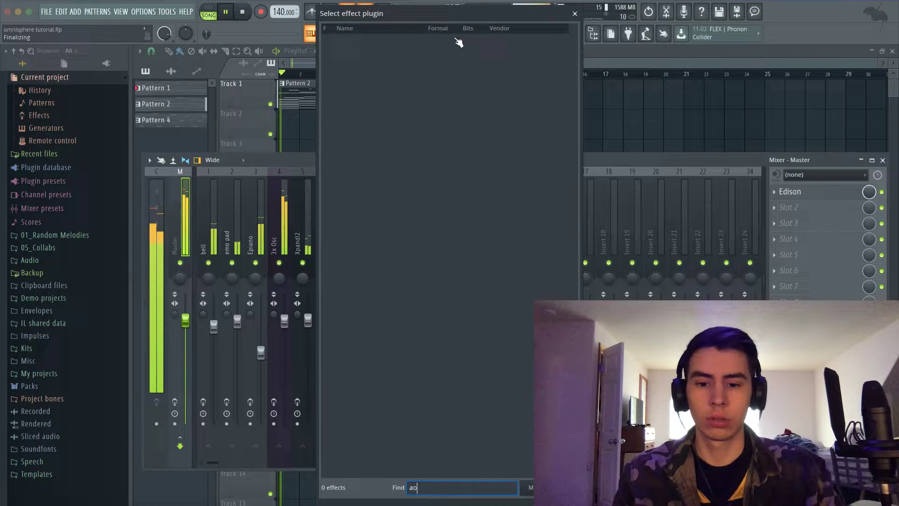
key(BackSpace)
key(BackSpace)
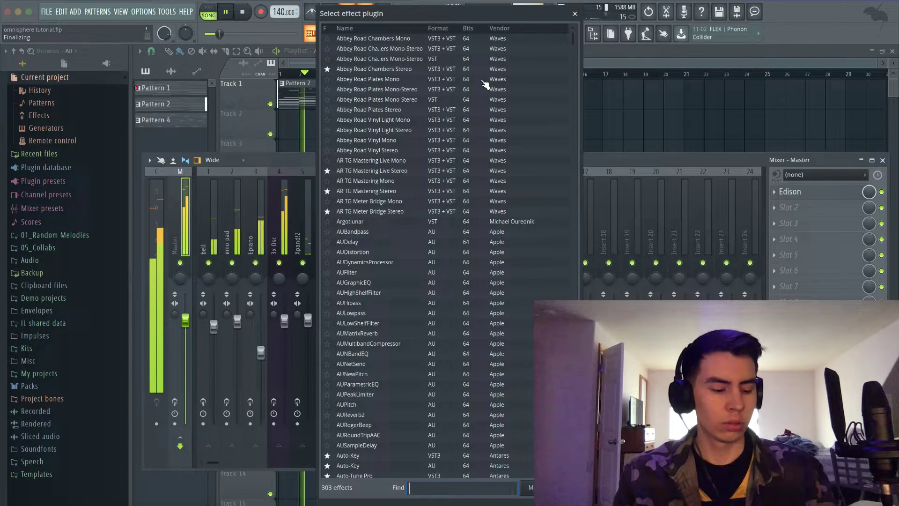
key(space)
text(sof)
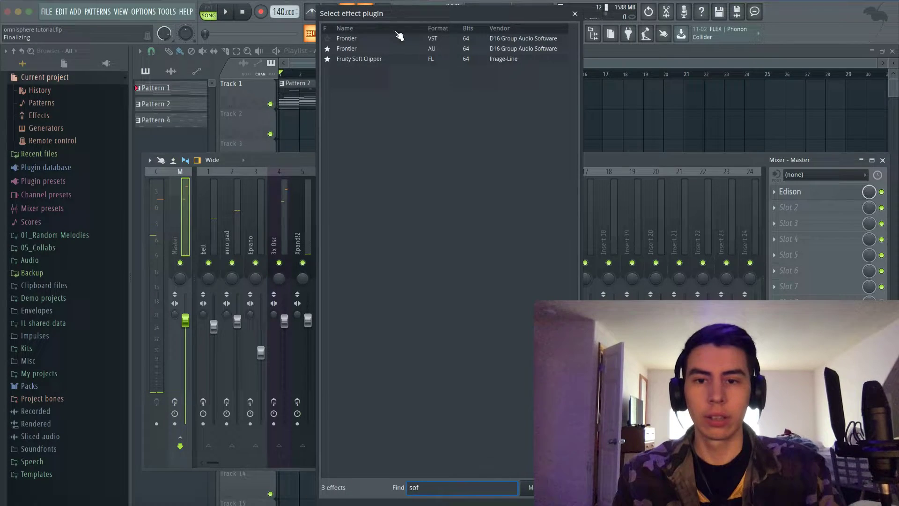
click(382, 58)
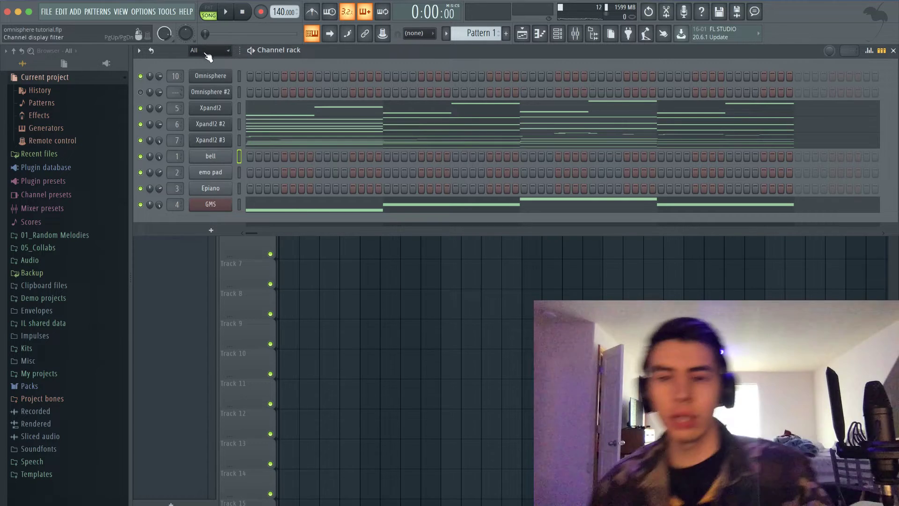
Bypass the built-in effects of the Omnisphere #2 patch In Memorium 1 in its Common, B and A effect racks.
click(238, 91)
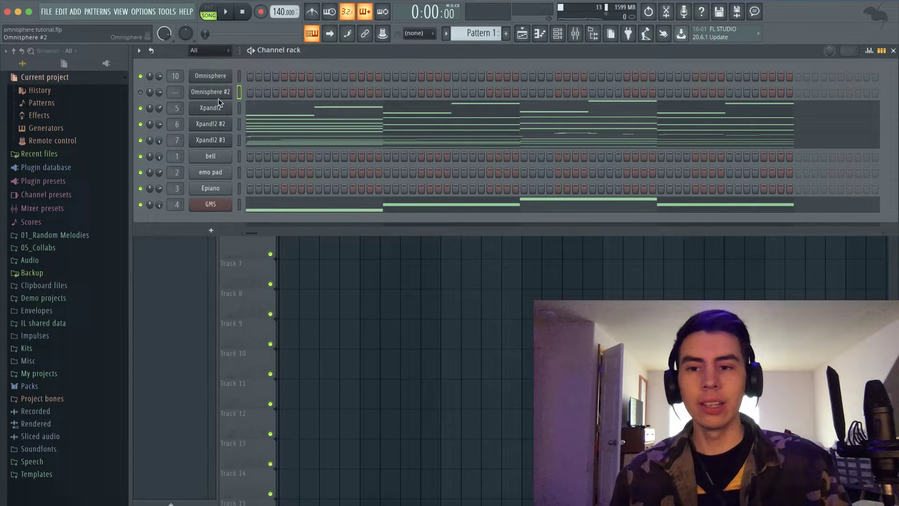
click(218, 97)
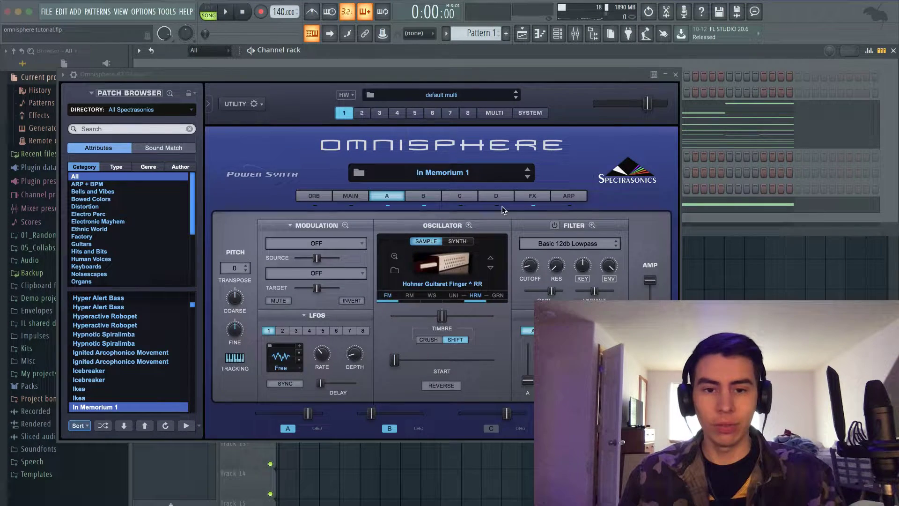
click(532, 195)
click(305, 265)
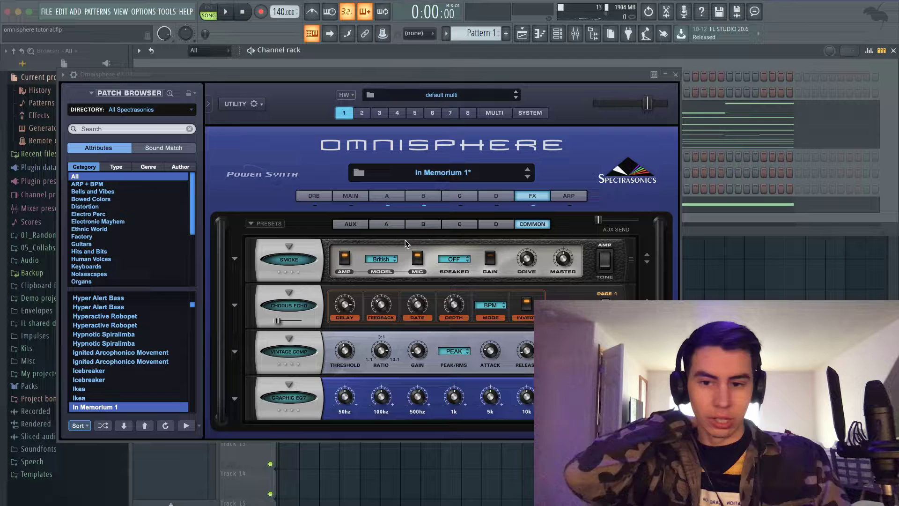
click(431, 223)
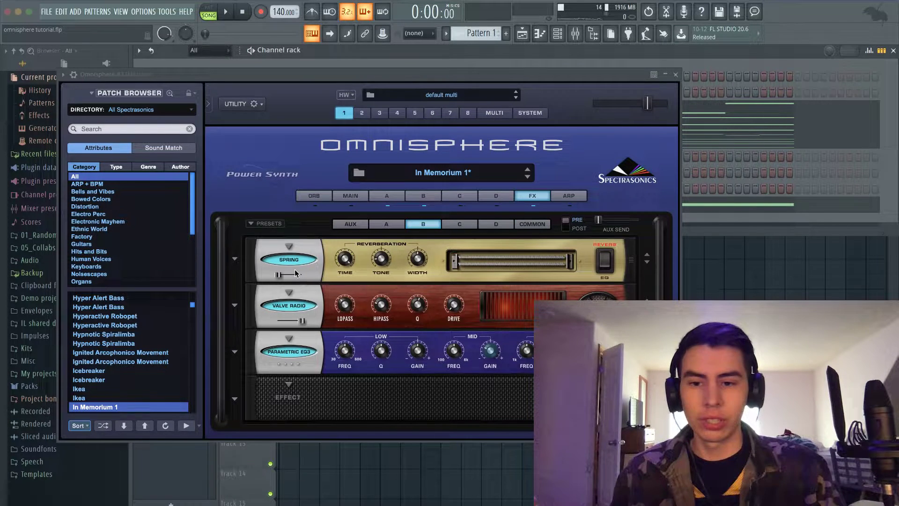
click(304, 305)
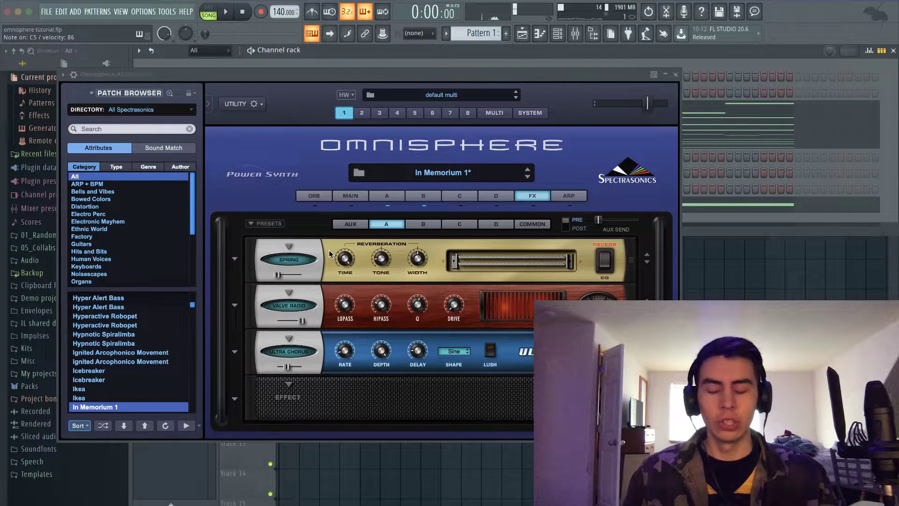
click(675, 74)
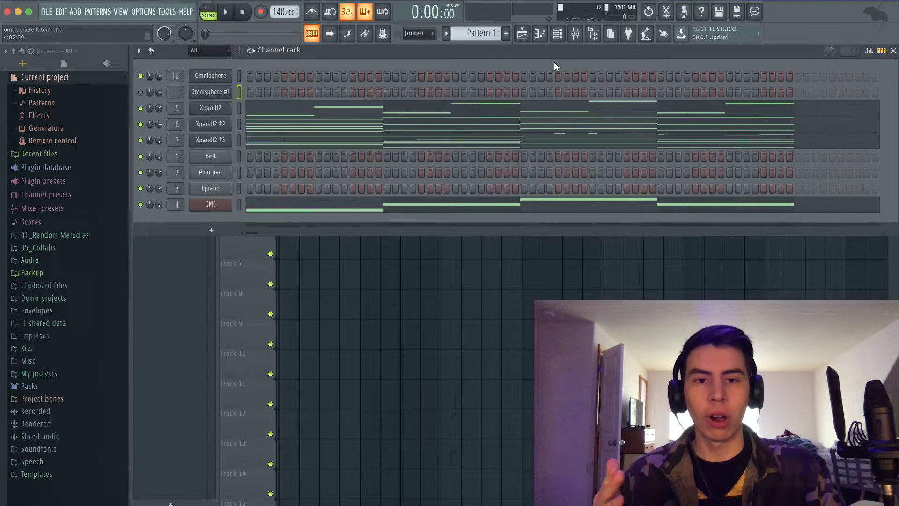
Solo the GMS channel and examine its synth settings alongside the mixer.
click(573, 37)
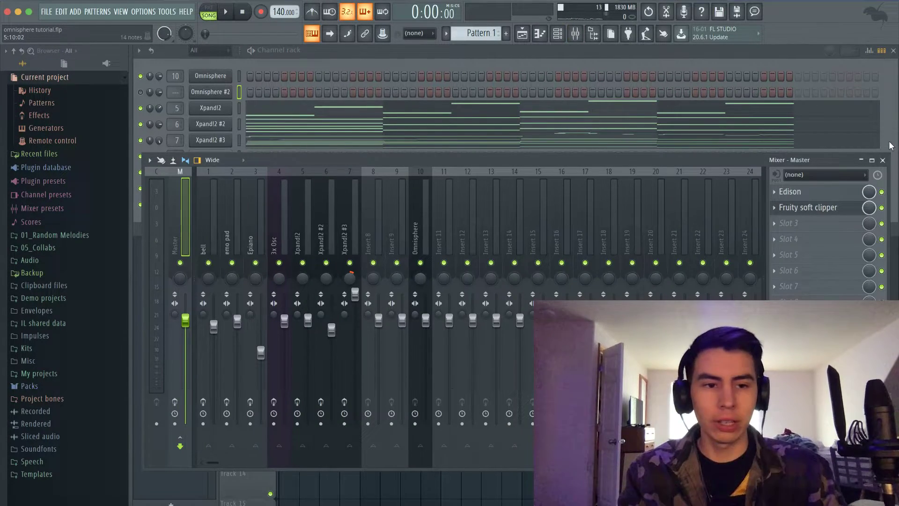
click(883, 160)
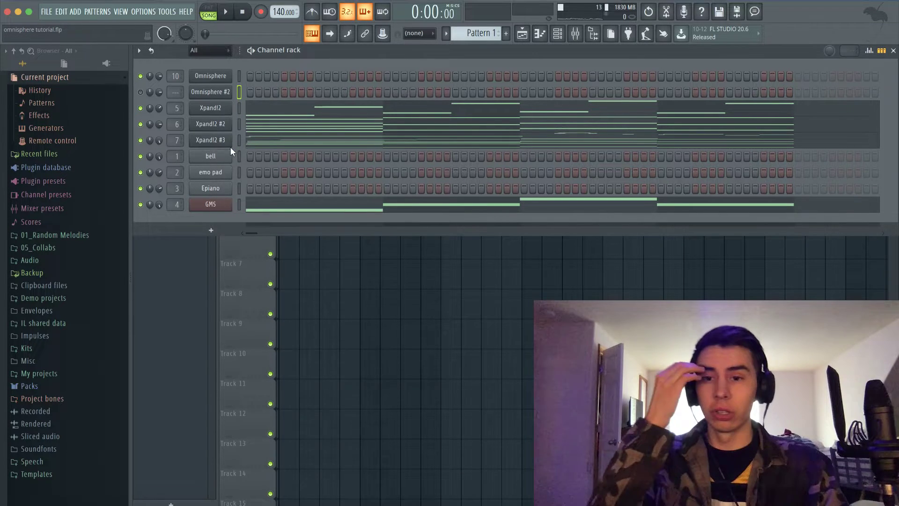
key(F9)
click(212, 206)
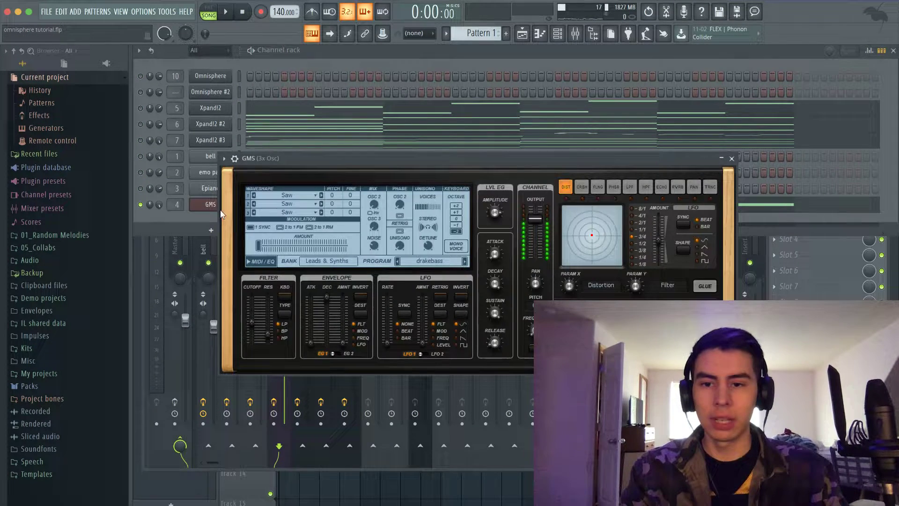
click(731, 159)
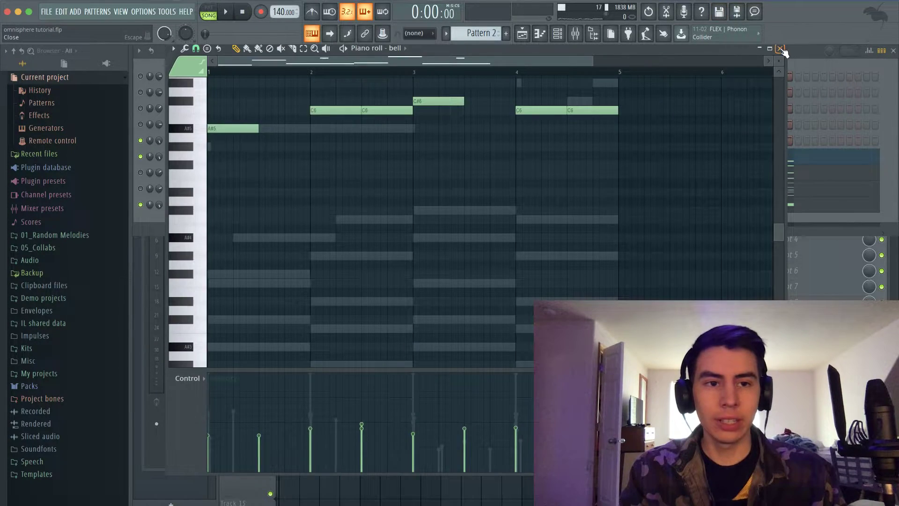
Examine the volume envelopes of the bell and emo pad channels in Pattern 2.
click(779, 49)
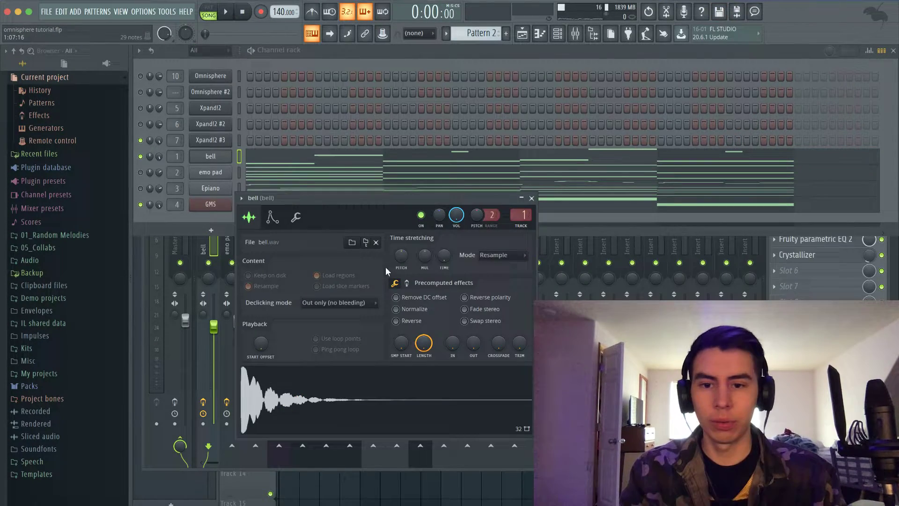
click(280, 223)
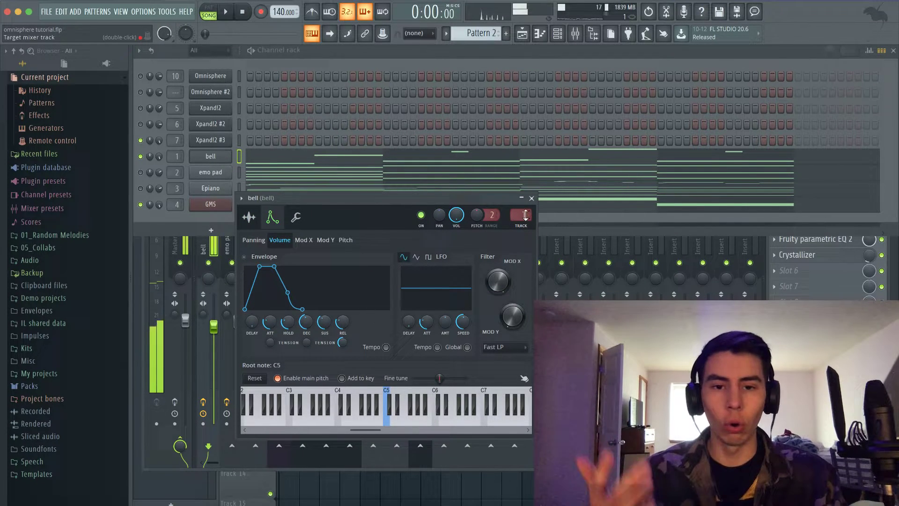
click(531, 198)
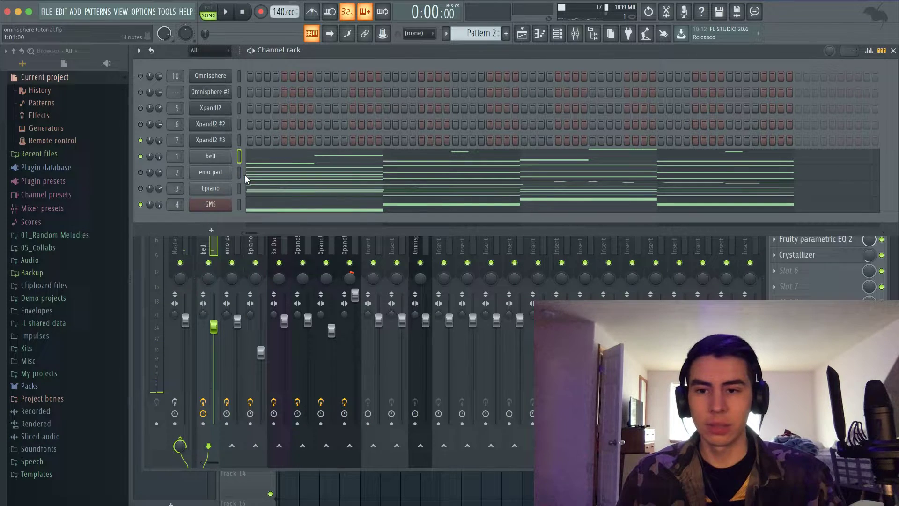
click(227, 175)
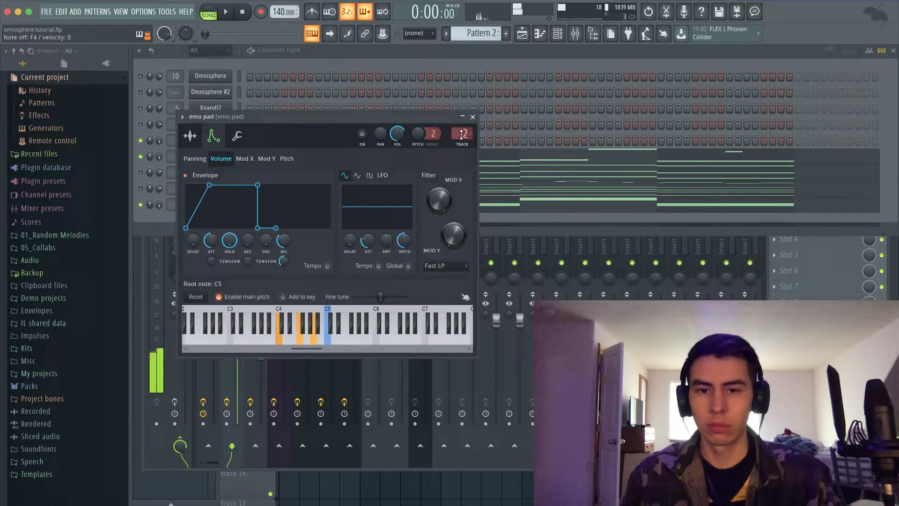
click(472, 117)
Disable the mixer effects on the bell, emo pad and Epiano tracks, and inspect the Epiano's volume envelope.
click(250, 401)
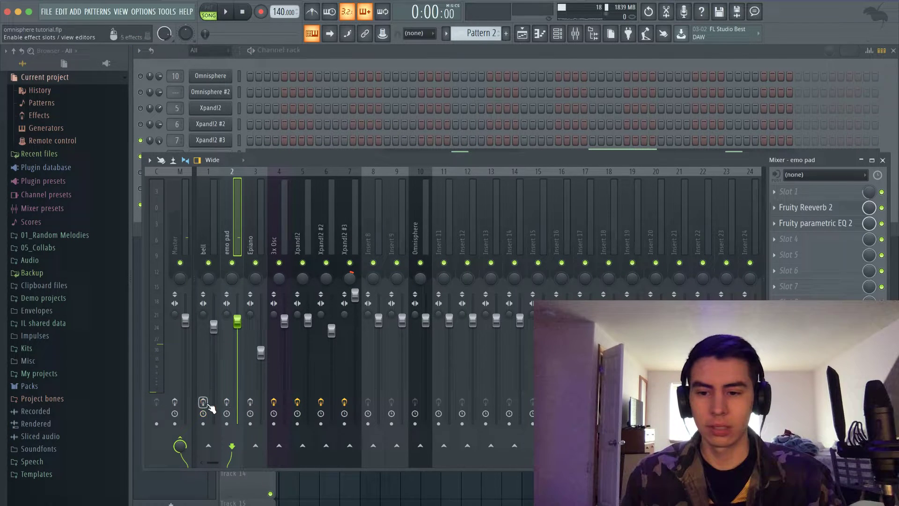
click(236, 67)
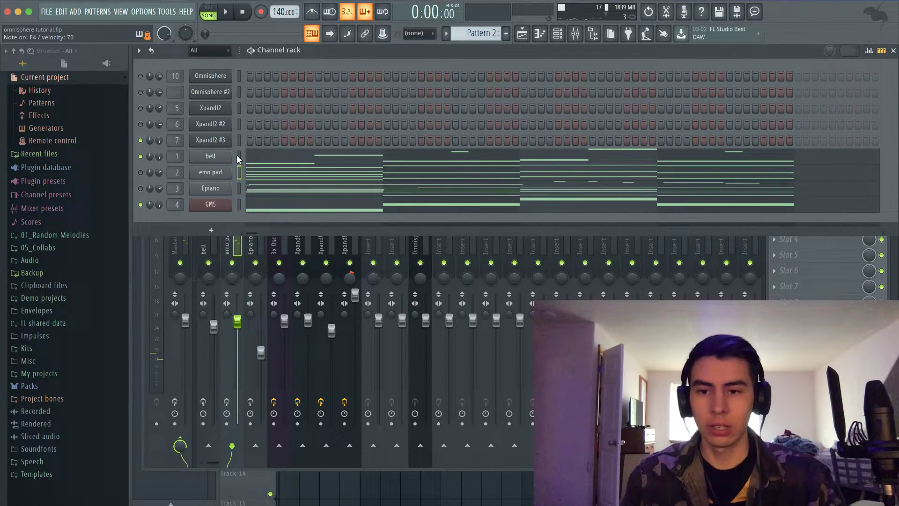
click(210, 188)
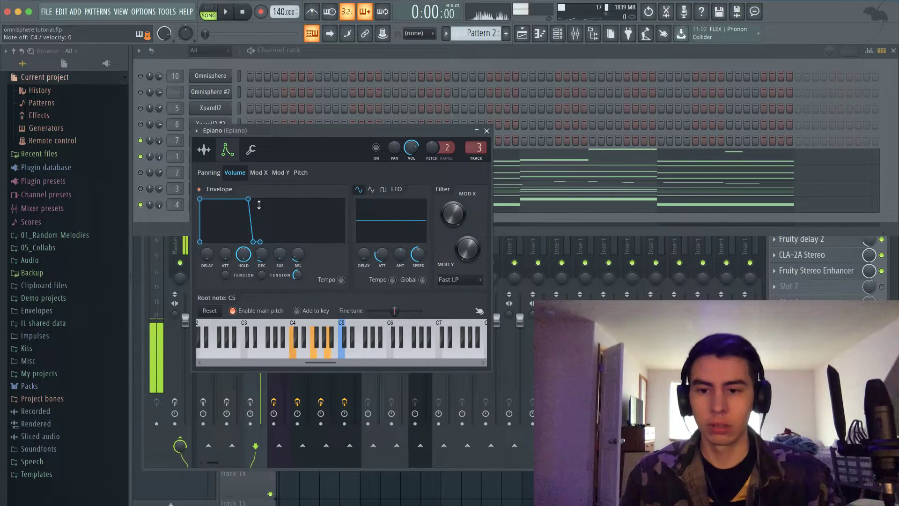
click(487, 130)
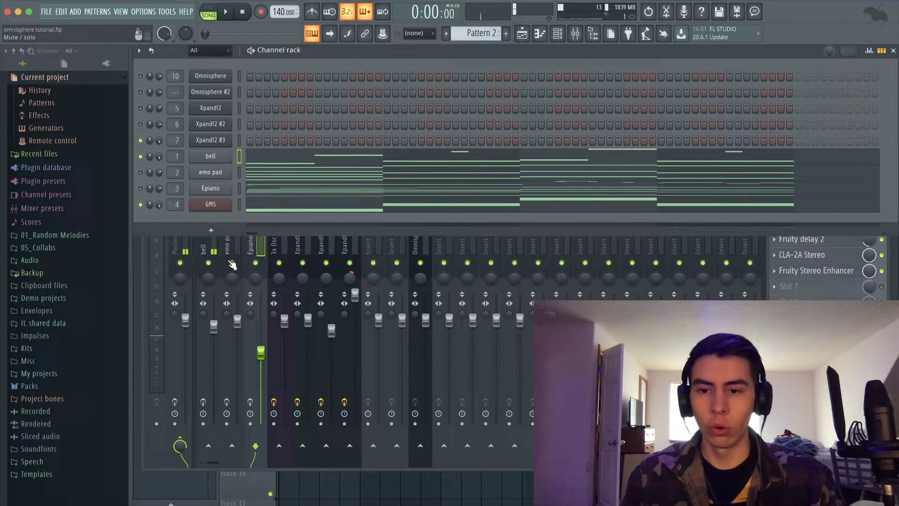
Solo the bell channel and listen to its Pattern 2 melody while following the notes in the piano roll.
click(381, 161)
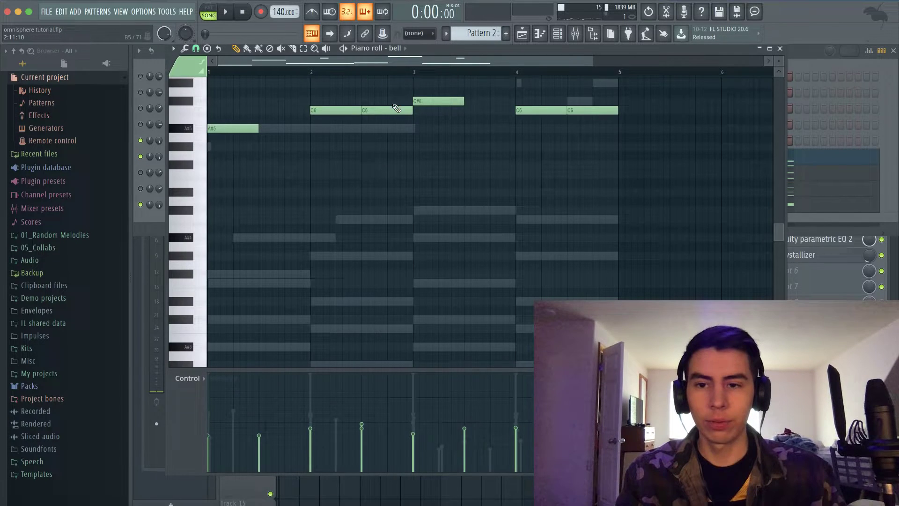
key(F6)
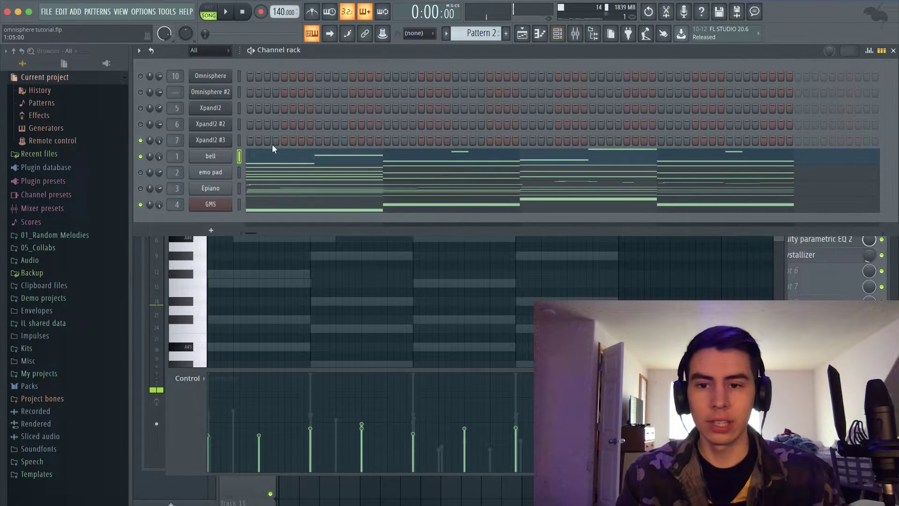
right_click(142, 157)
click(158, 167)
key(space)
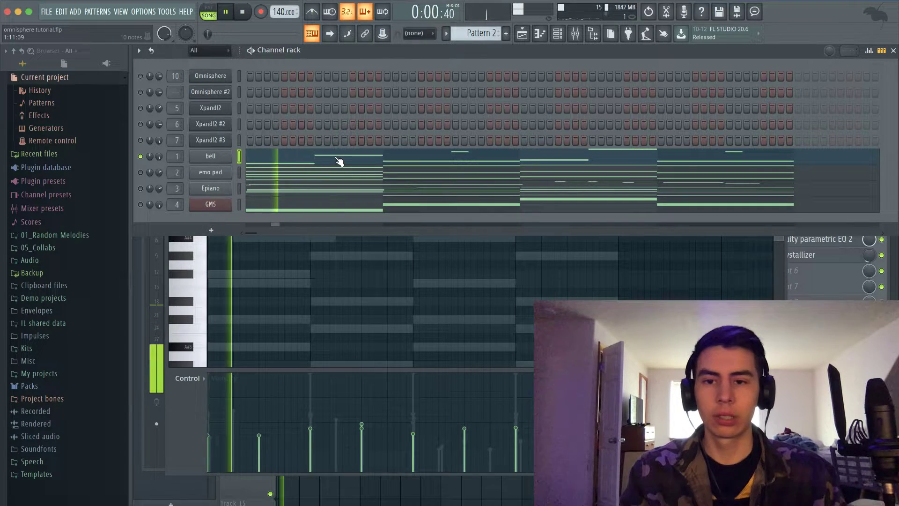
click(337, 158)
click(340, 162)
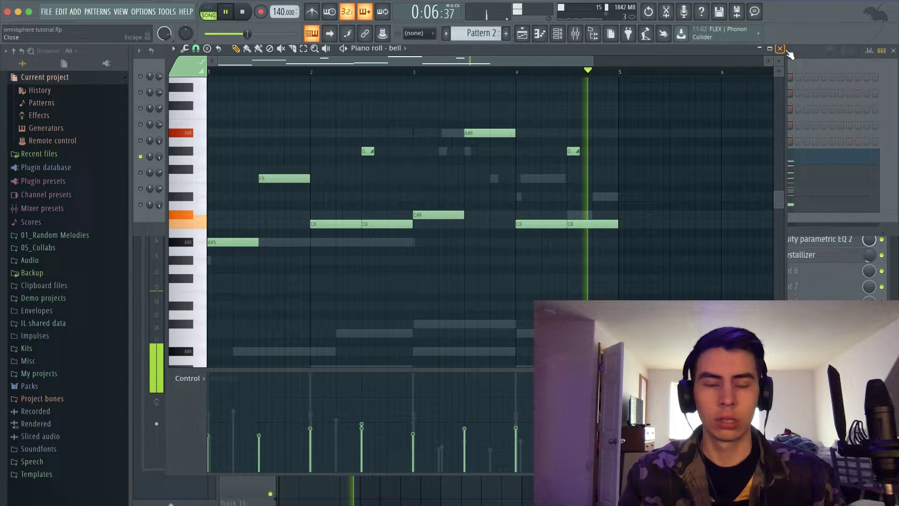
key(space)
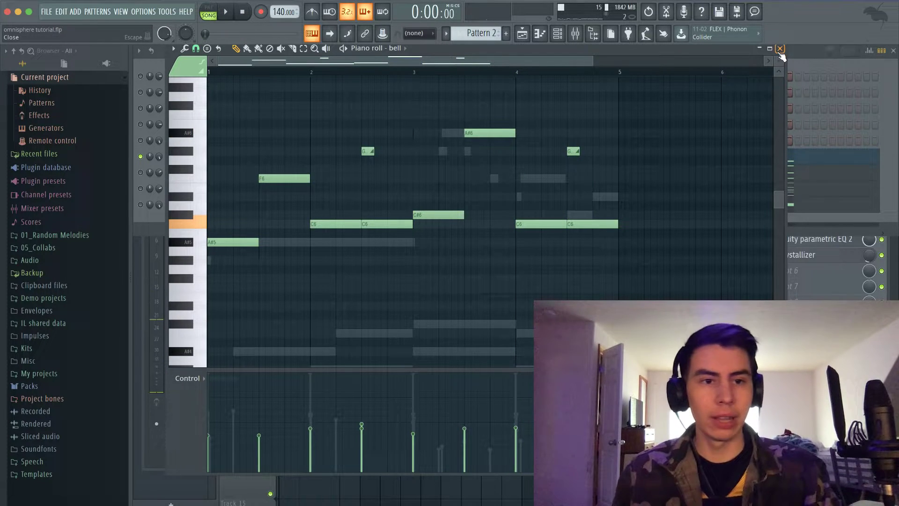
click(780, 49)
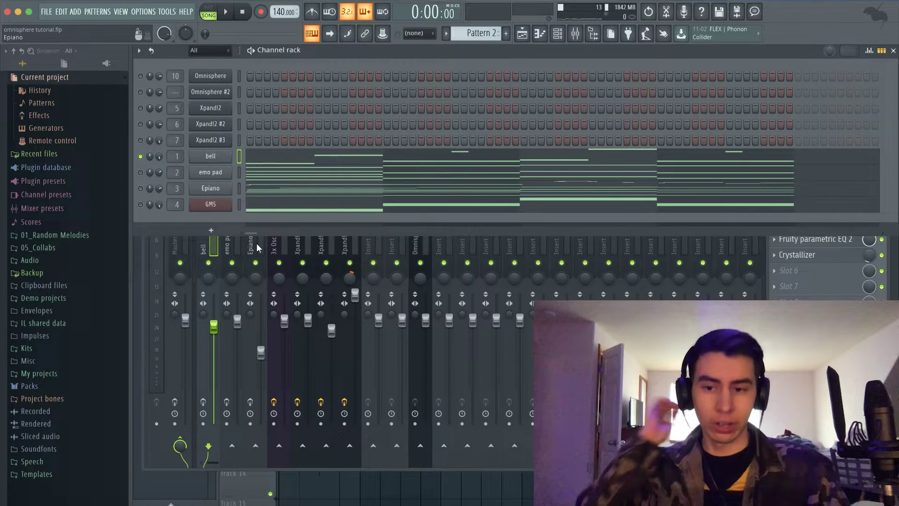
Turn the bell mixer track's effects back on with only Fruity Reeverb 2 active, and listen with its settings open.
click(215, 248)
click(203, 401)
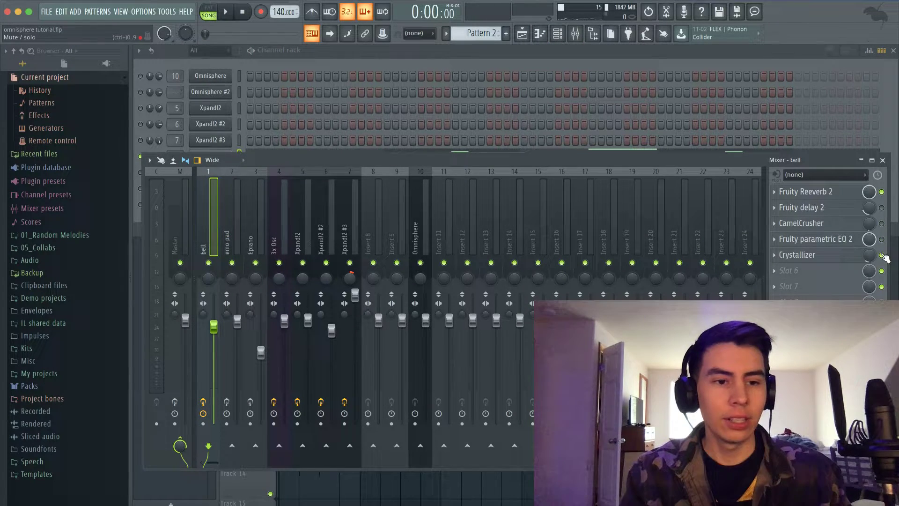
click(805, 192)
key(space)
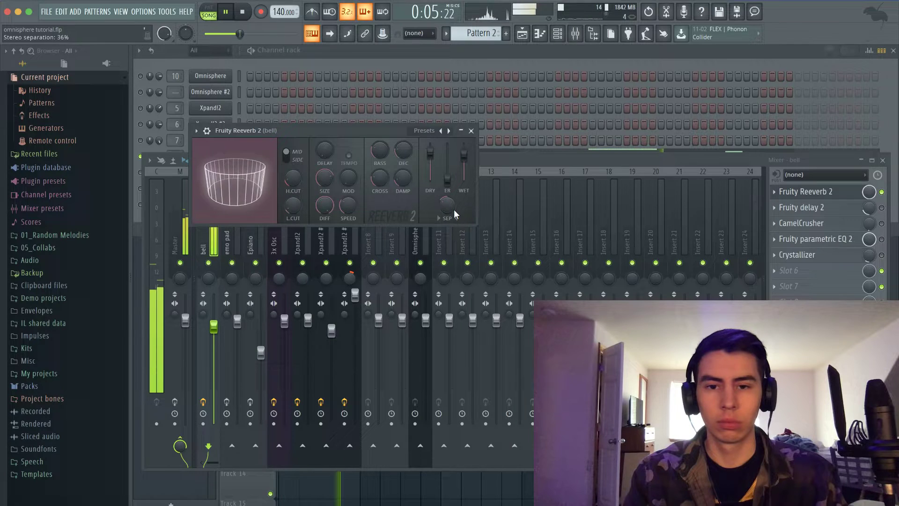
key(space)
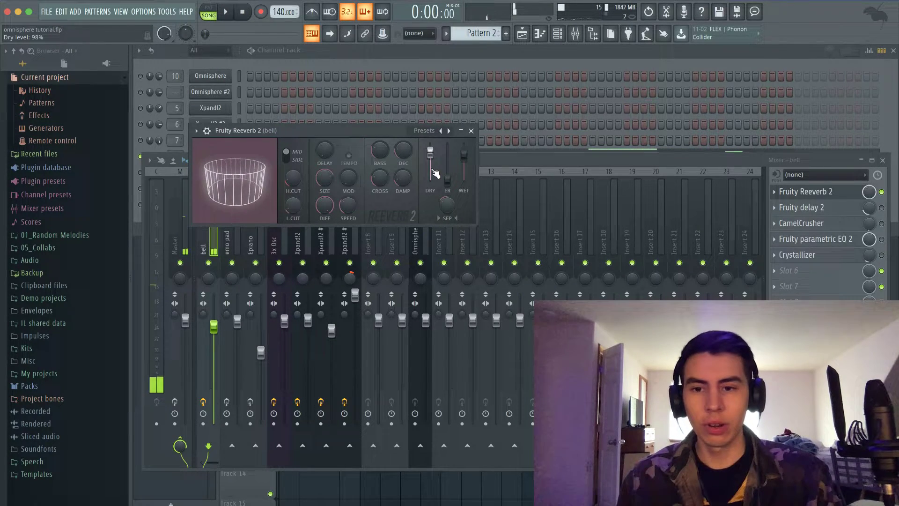
Examine the bell mixer track's Fruity delay 2 settings, and close the delay and reverb windows.
drag(228, 253, 414, 281)
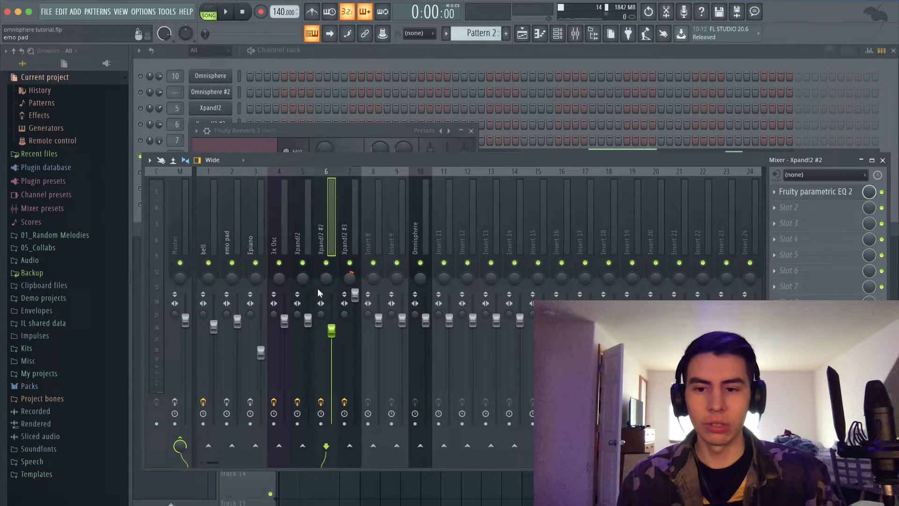
key(Left)
key(Left)
key(Left)
key(Left)
key(Left)
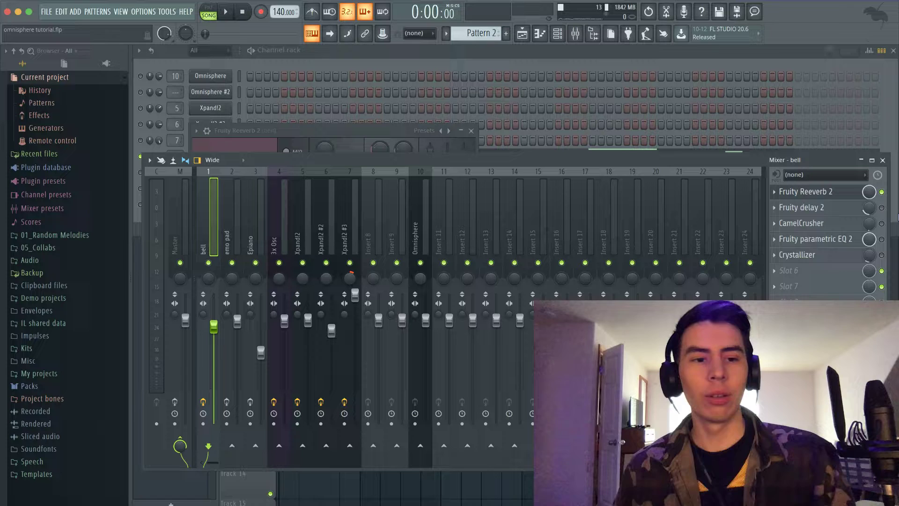
click(805, 191)
click(805, 207)
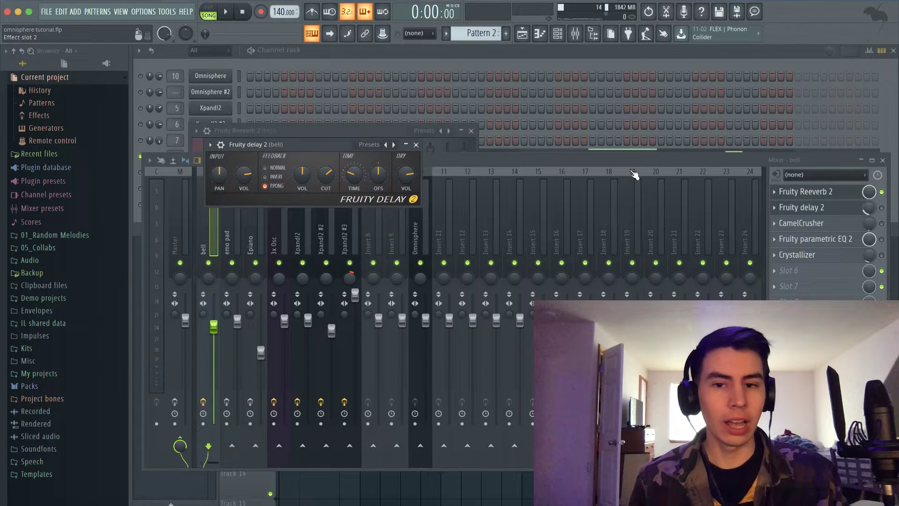
click(416, 144)
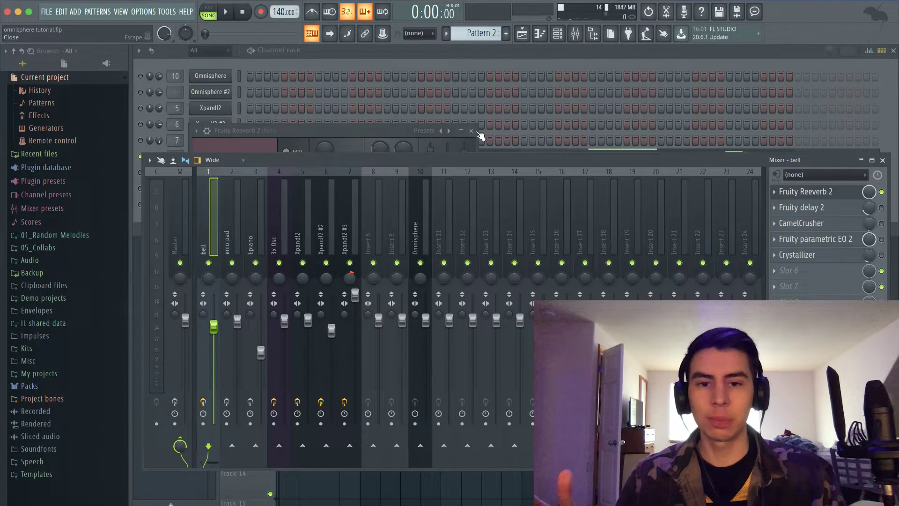
click(471, 131)
Lower the bell reverb's decay time to 0.5 sec, and raise it to 5.5 sec while the melody plays.
click(806, 192)
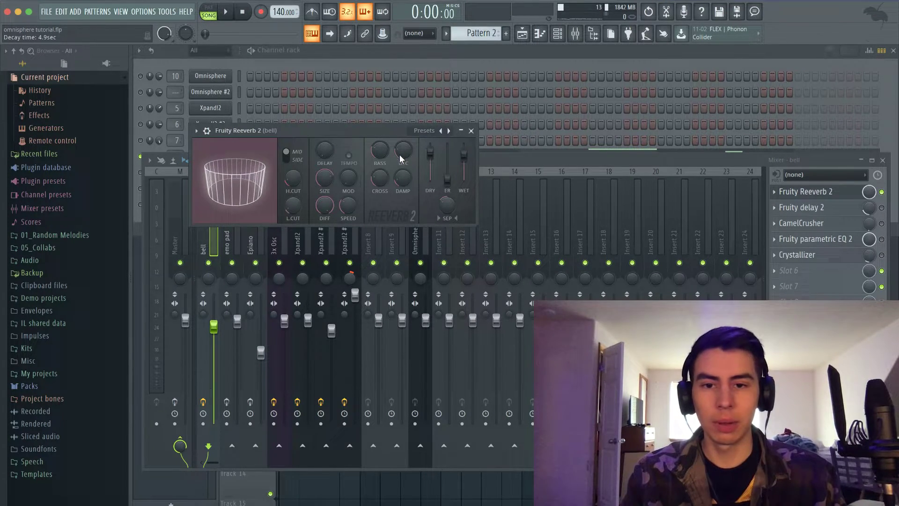
drag(398, 153, 398, 173)
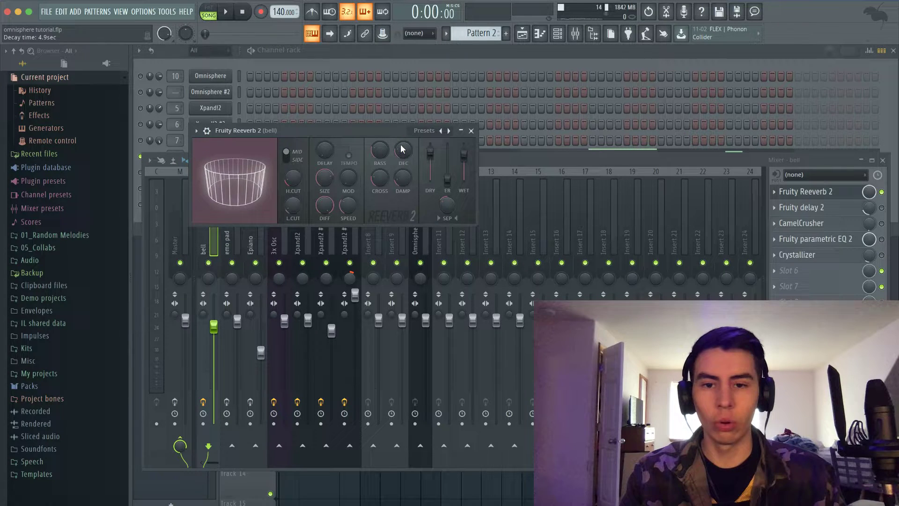
key(space)
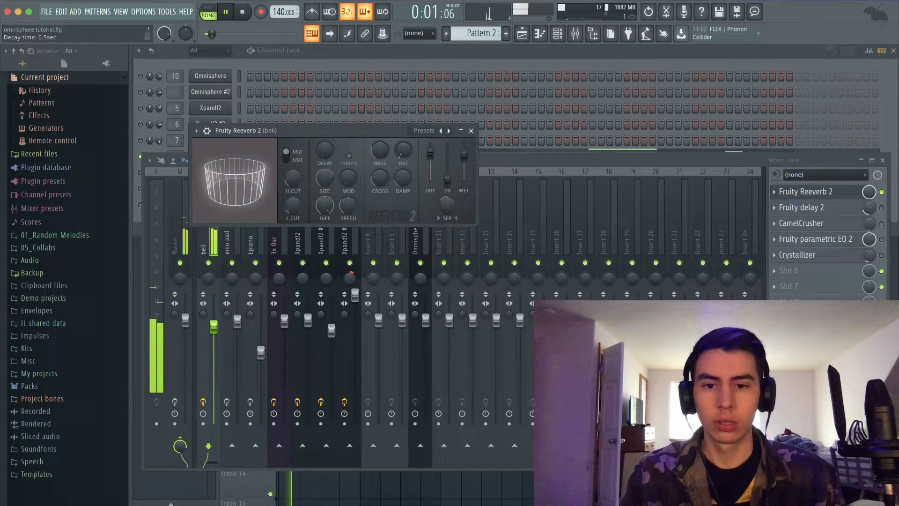
drag(398, 152, 398, 128)
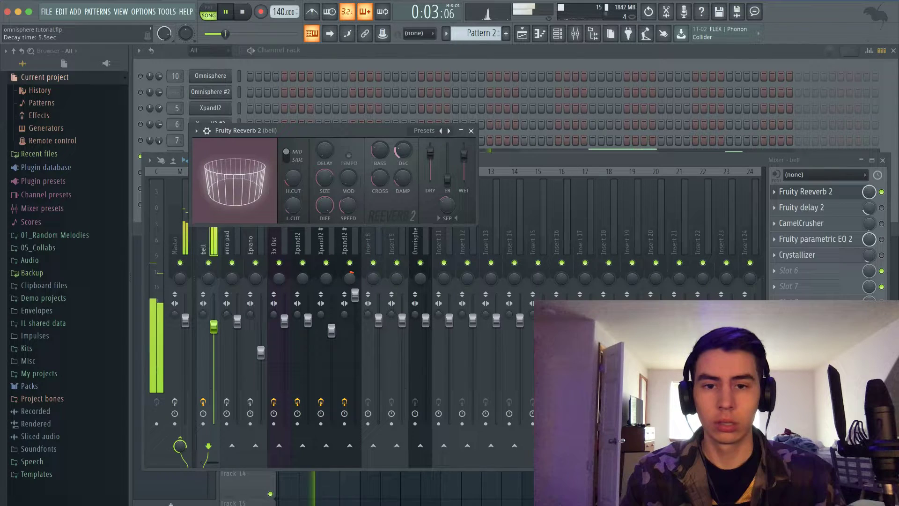
key(space)
Go over the bell reverb's dry level, low cut, size and stereo separation, and close its window.
mouse_move(437, 164)
mouse_down()
mouse_move(437, 175)
mouse_move(432, 153)
mouse_up()
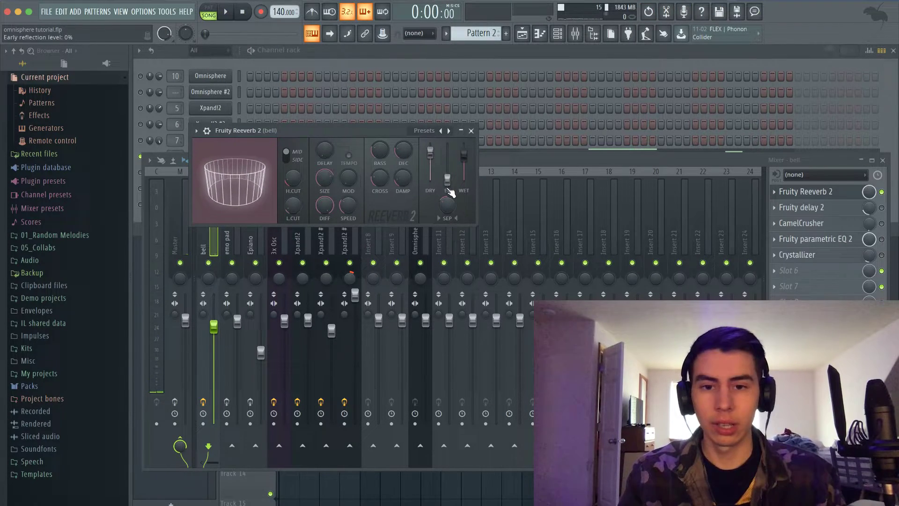
mouse_move(293, 206)
mouse_down()
mouse_move(293, 196)
mouse_move(294, 220)
mouse_up()
drag(328, 183, 328, 173)
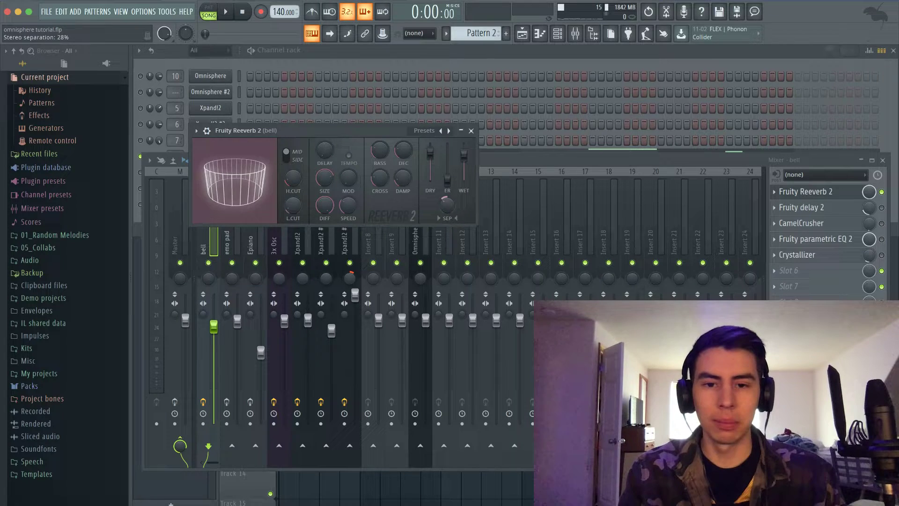
click(471, 131)
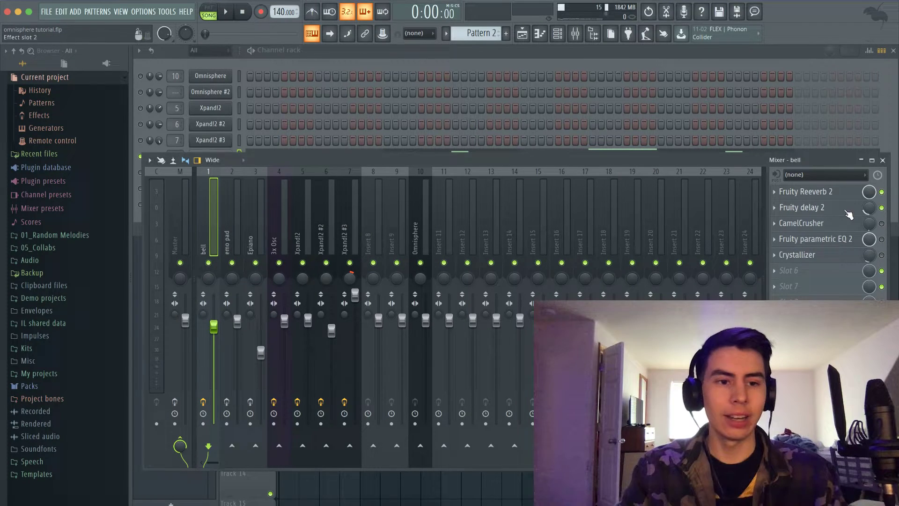
Enable Fruity delay 2 on the bell track and raise its mix level slightly while listening.
key(space)
drag(870, 209, 869, 206)
key(space)
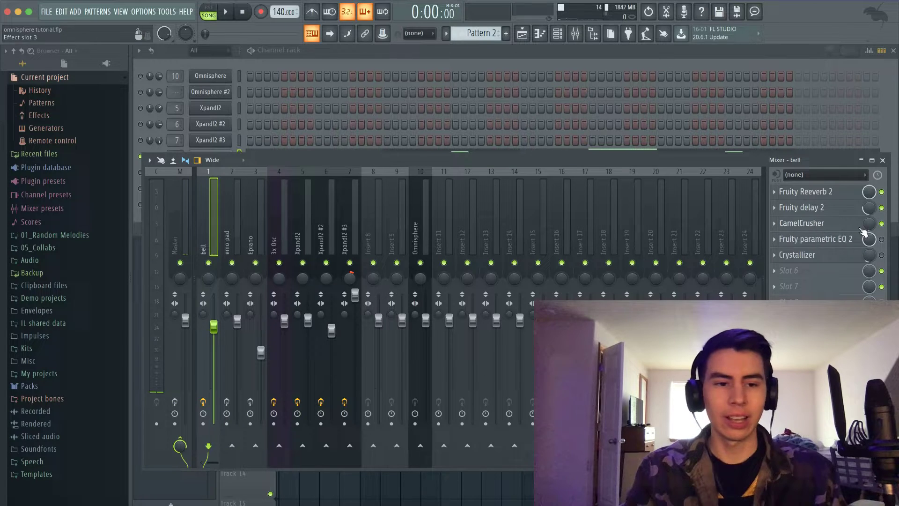
Enable CamelCrusher, Fruity parametric EQ 2 and Crystallizer on the bell track while the melody plays.
key(space)
click(849, 239)
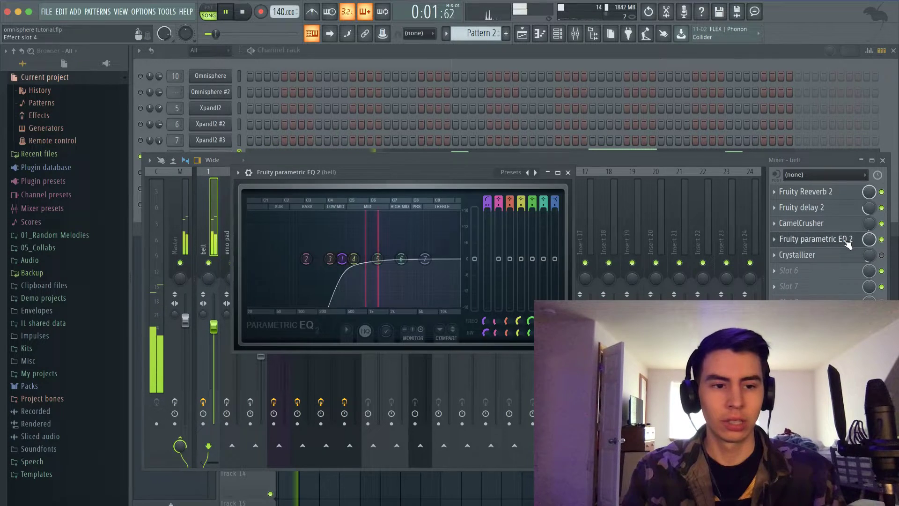
click(838, 254)
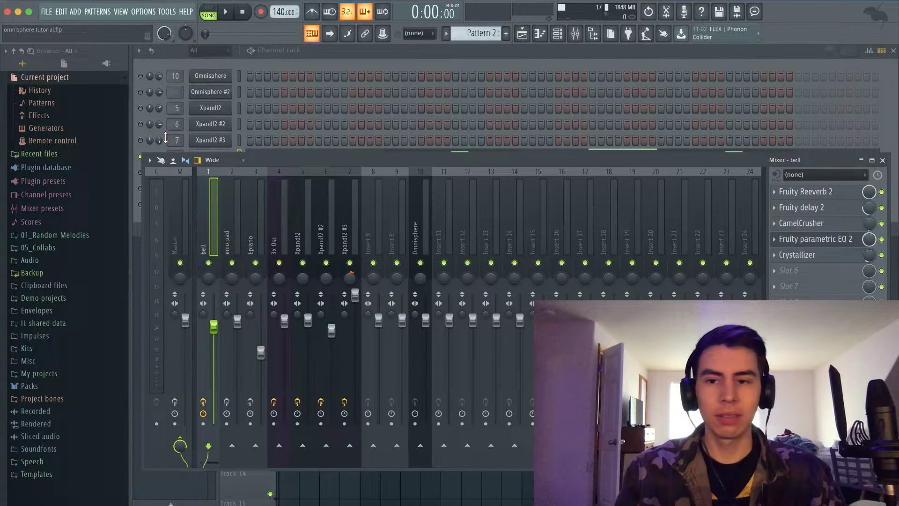
Open the Omnisphere channel and audition HoodWil patches such as Bell - Bayou (LeauxFi) and Bellpad - Ketchup.
click(238, 76)
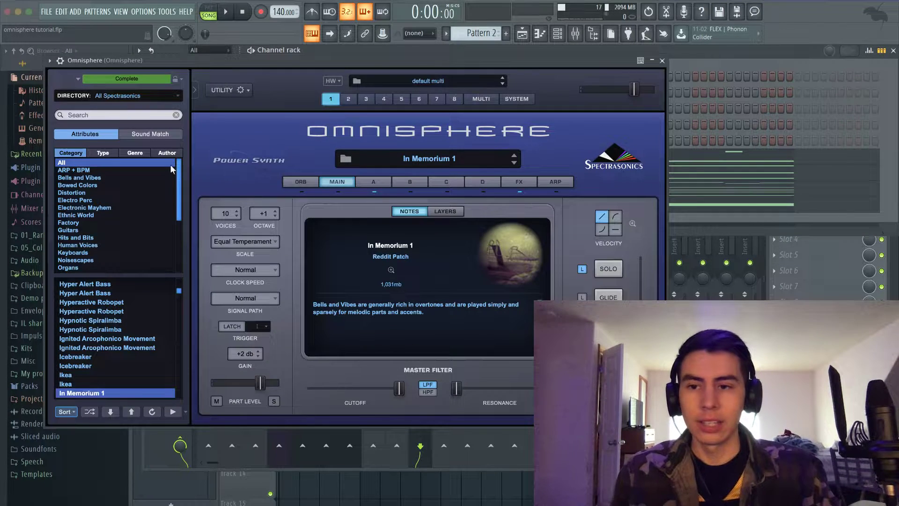
click(136, 112)
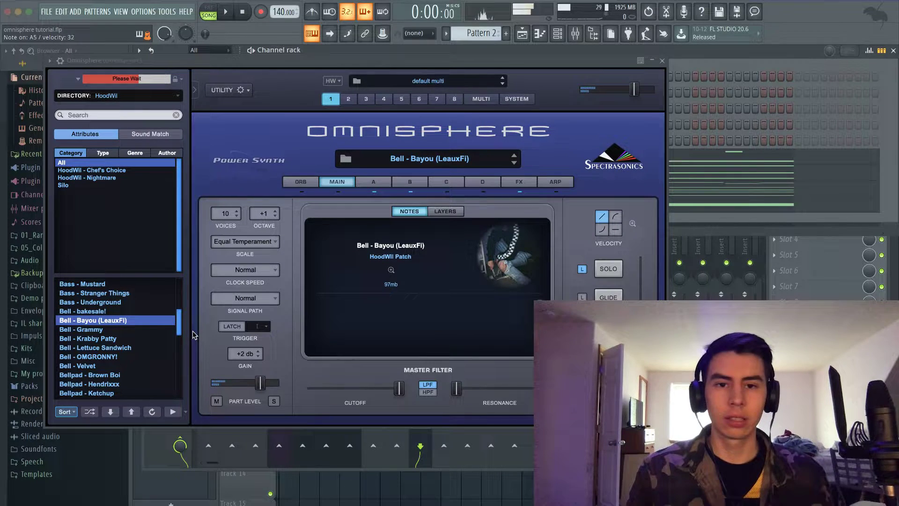
click(138, 347)
click(116, 390)
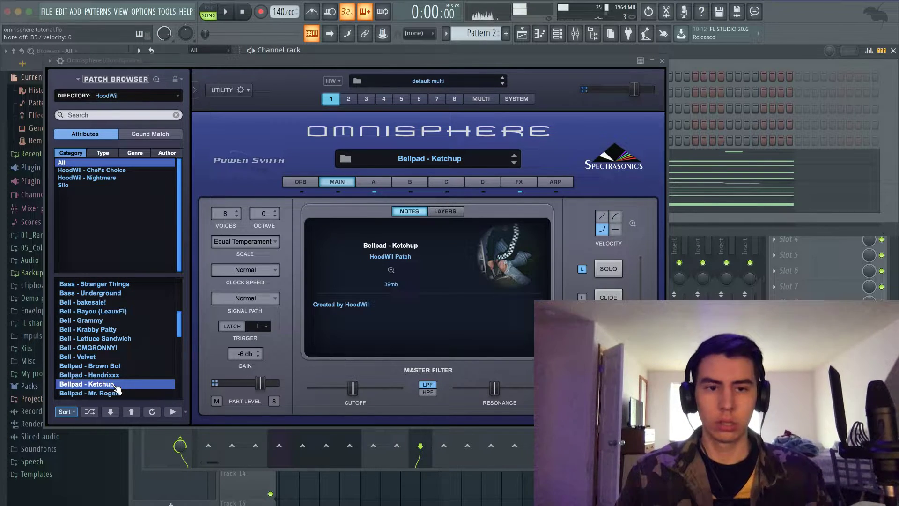
click(663, 62)
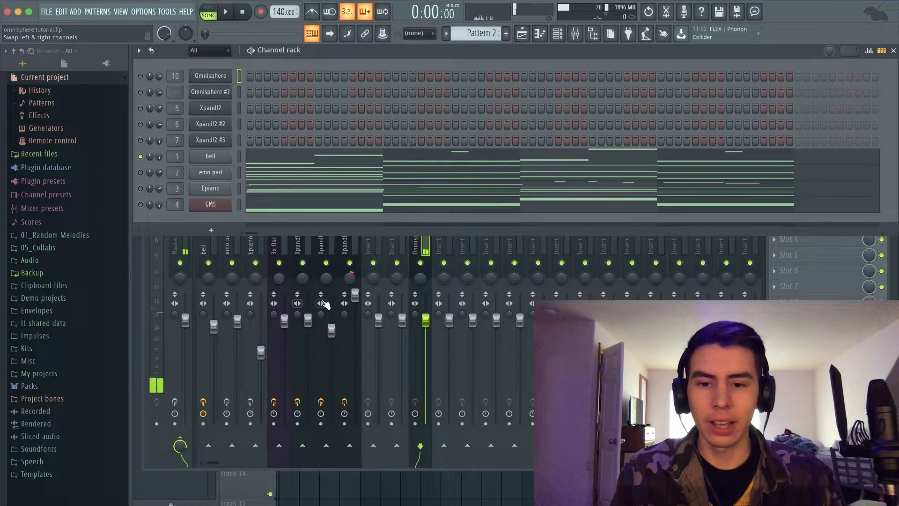
Listen to the processed bell melody, bring up the emo pad mixer track, and unmute the emo pad channel.
key(space)
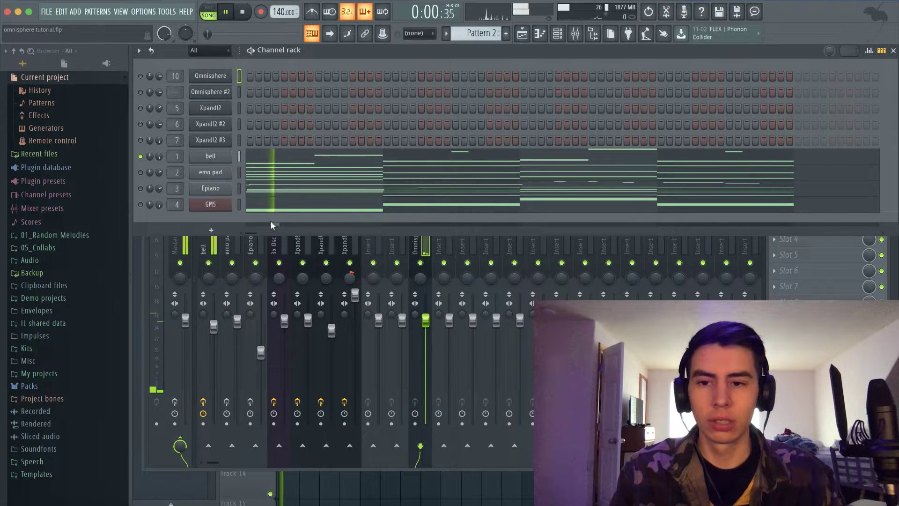
click(292, 242)
click(240, 232)
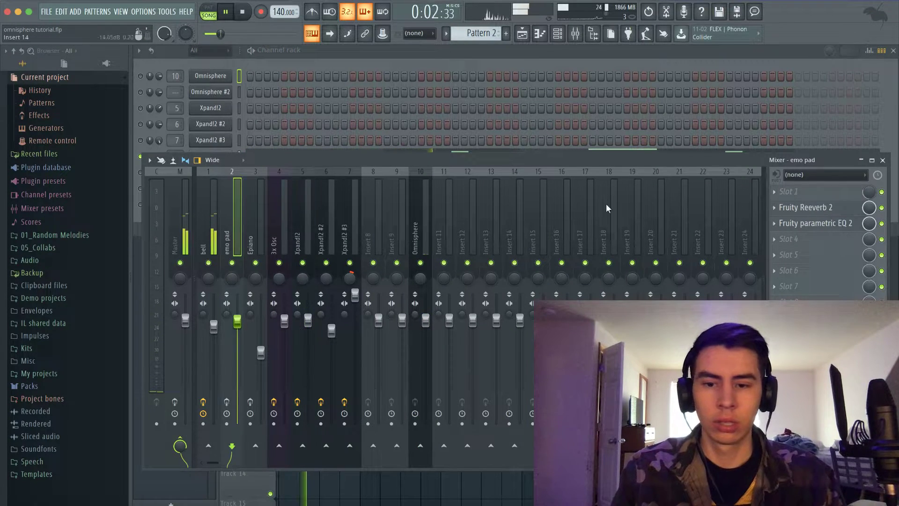
click(619, 56)
key(space)
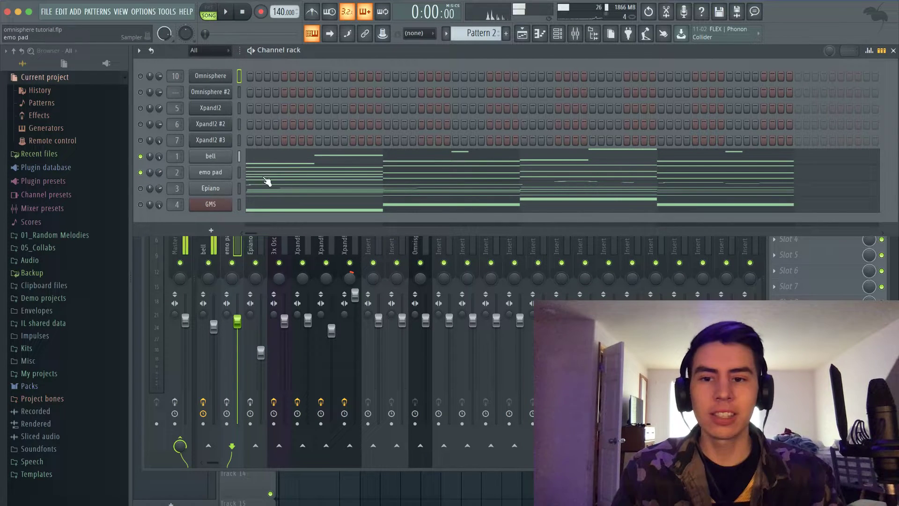
Play the emo pad on its own while examining its sample, miscellaneous and volume envelope settings.
key(space)
click(211, 172)
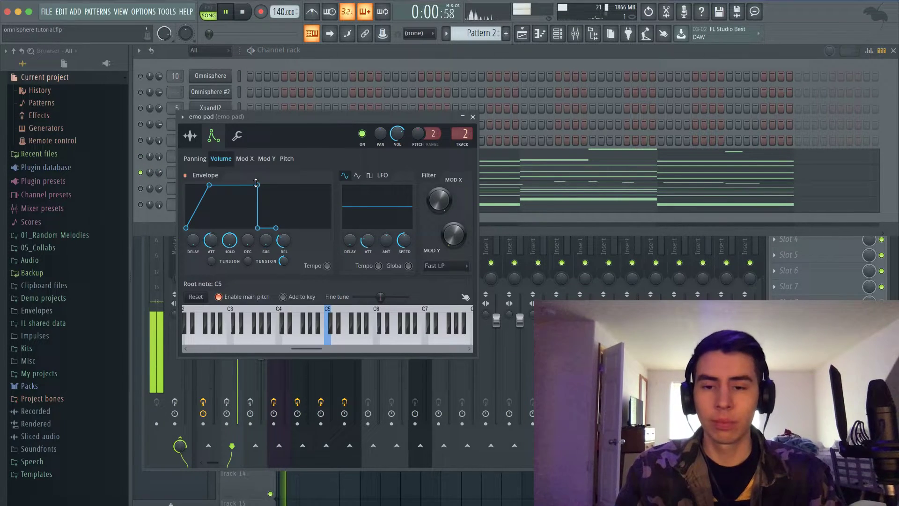
click(190, 136)
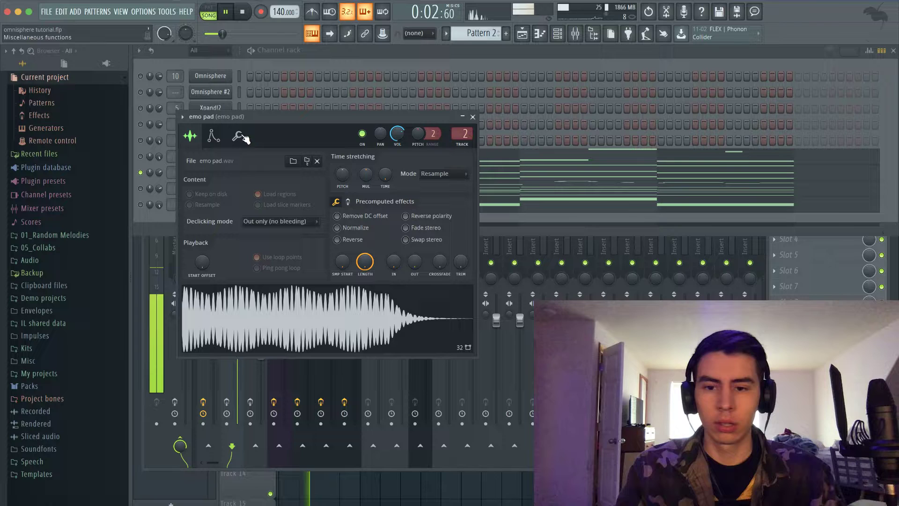
click(237, 136)
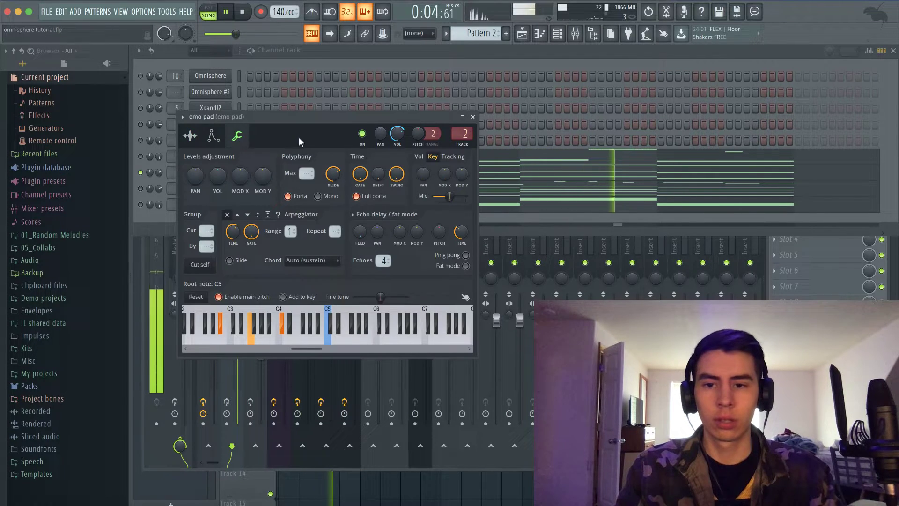
click(213, 136)
click(237, 136)
key(space)
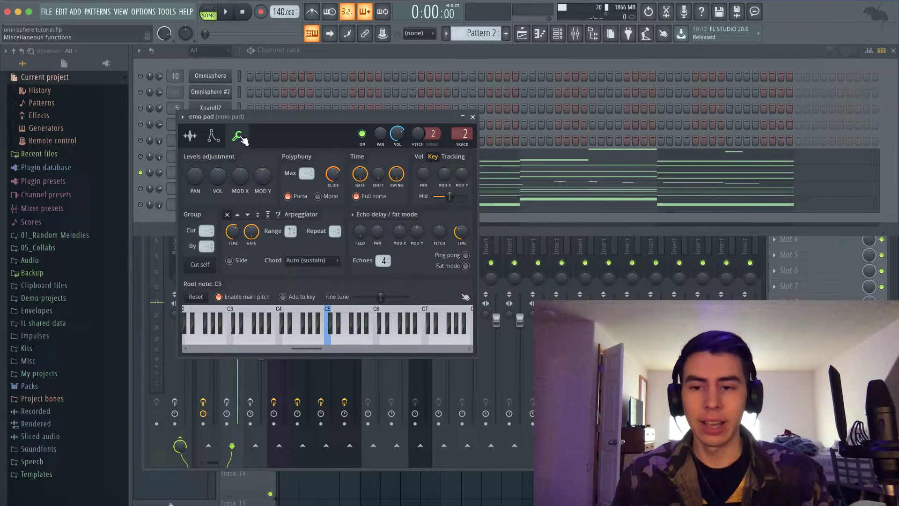
click(213, 135)
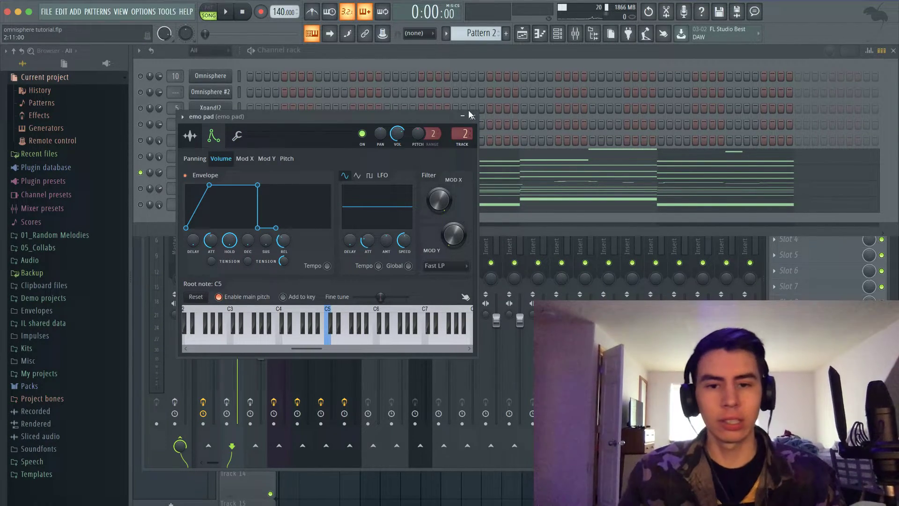
click(469, 115)
Unmute the Epiano channel alongside the emo pad and check its volume envelope during playback.
key(space)
click(140, 189)
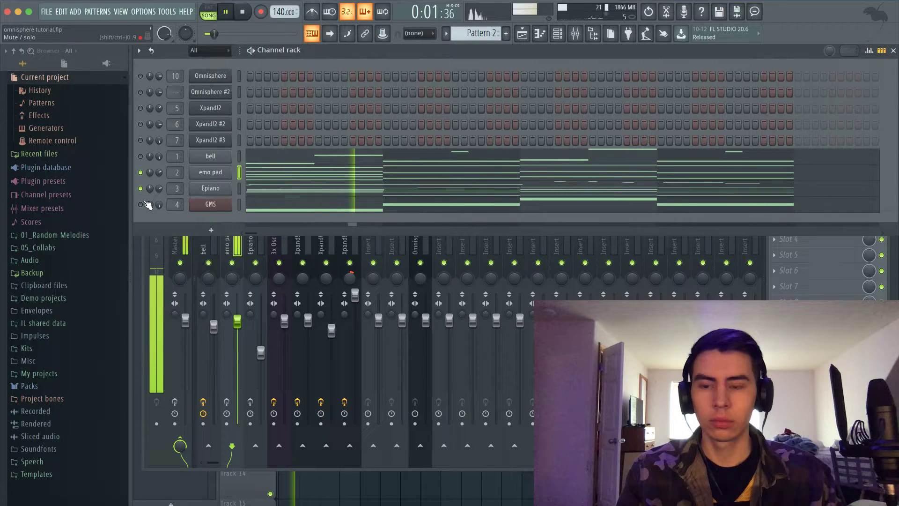
click(211, 187)
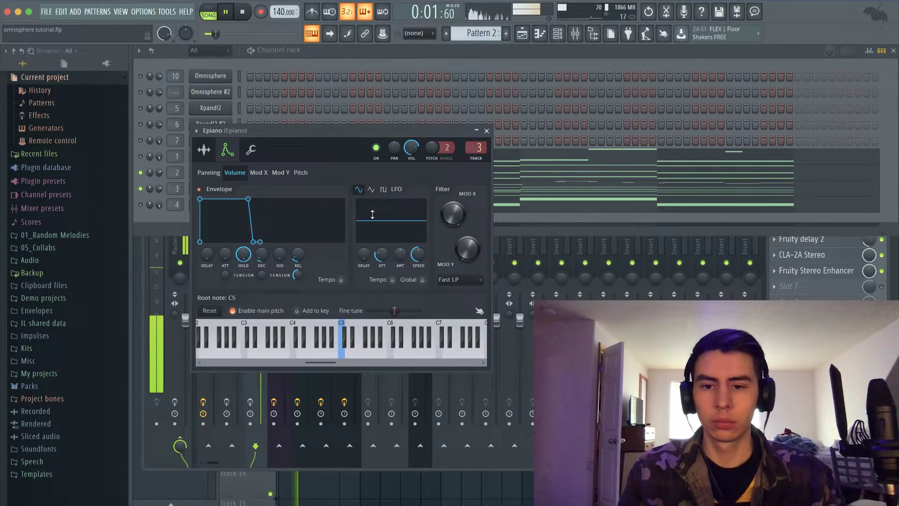
click(487, 131)
key(space)
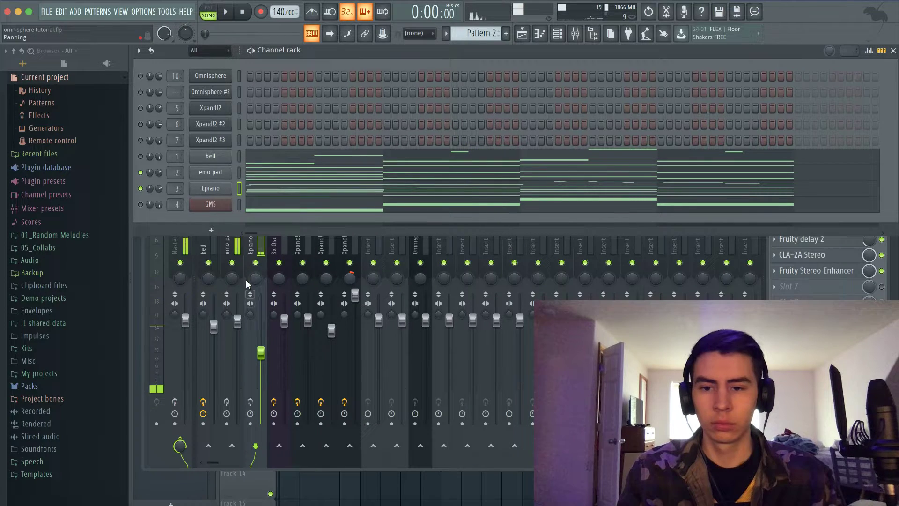
Mute the Epiano and 3x Osc mixer tracks, and play the emo pad with its effects enabled and its Fruity parametric EQ 2 open.
click(241, 272)
click(278, 262)
click(257, 262)
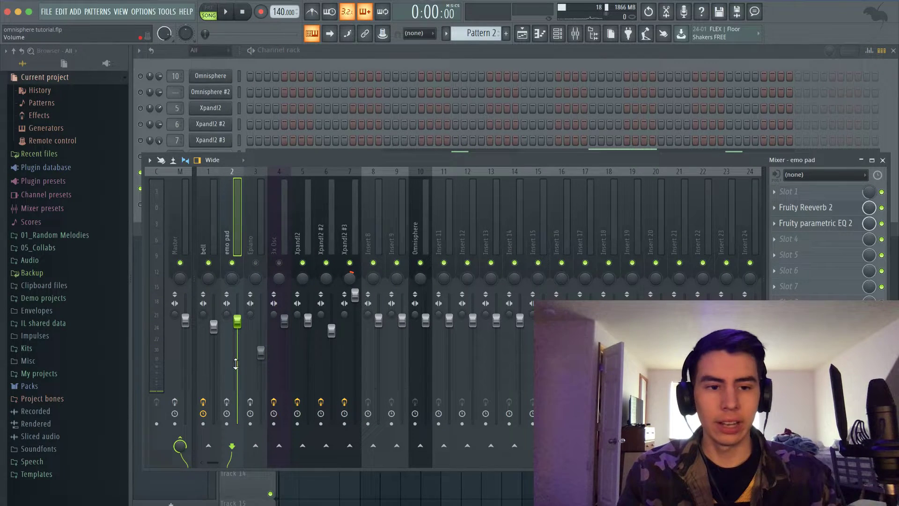
click(854, 228)
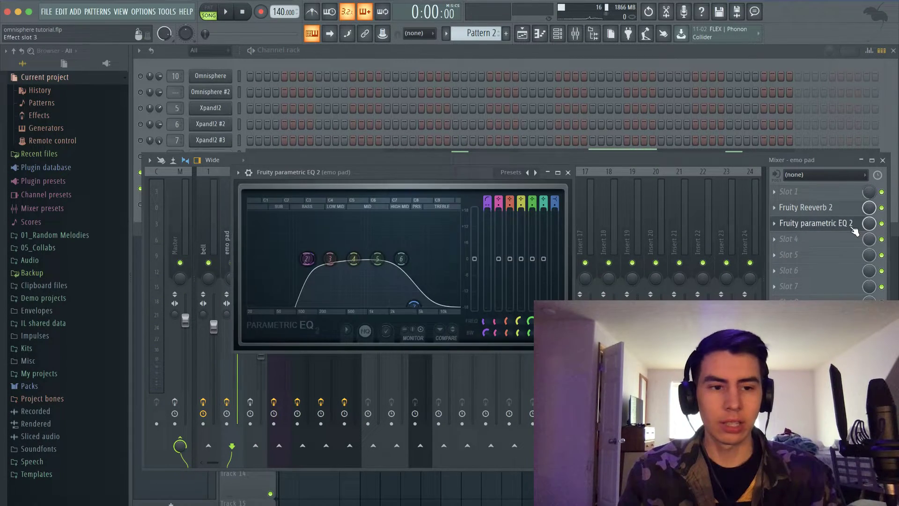
key(space)
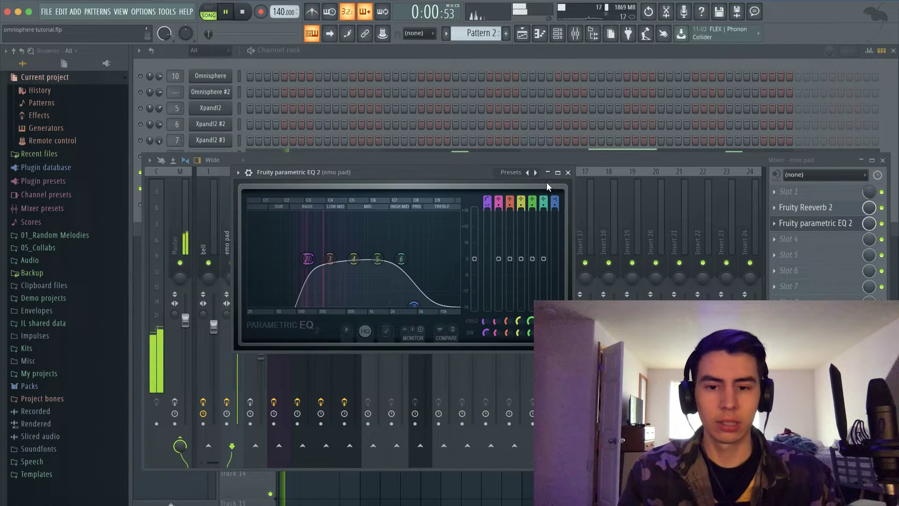
Close the emo pad's EQ, solo the Epiano mixer track, and play it with its effects enabled.
click(568, 172)
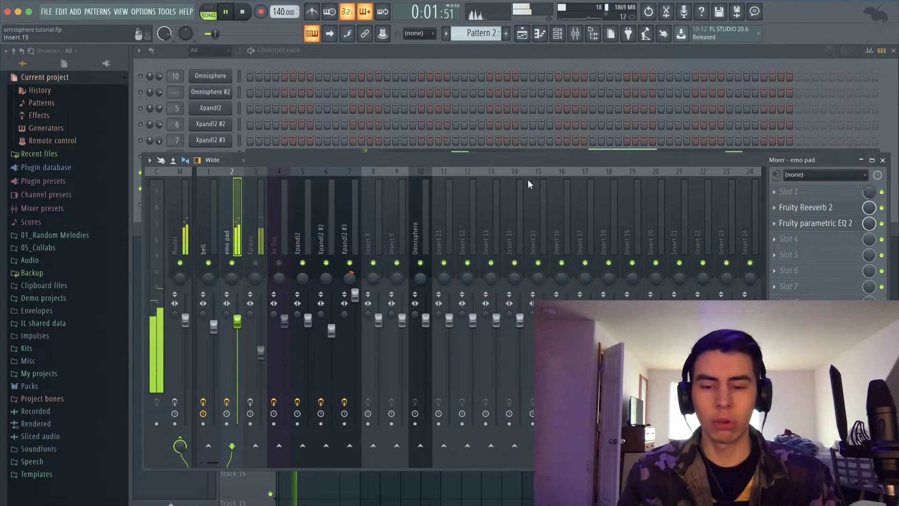
right_click(256, 264)
click(259, 66)
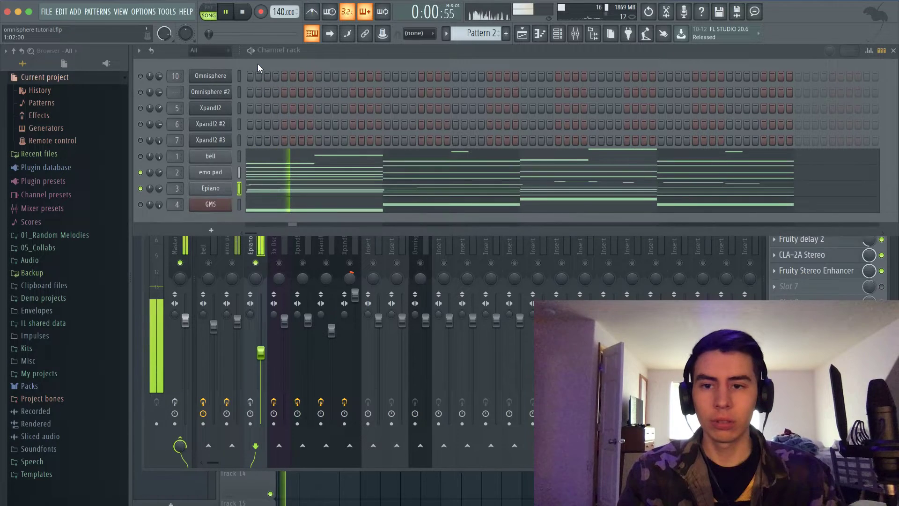
click(251, 402)
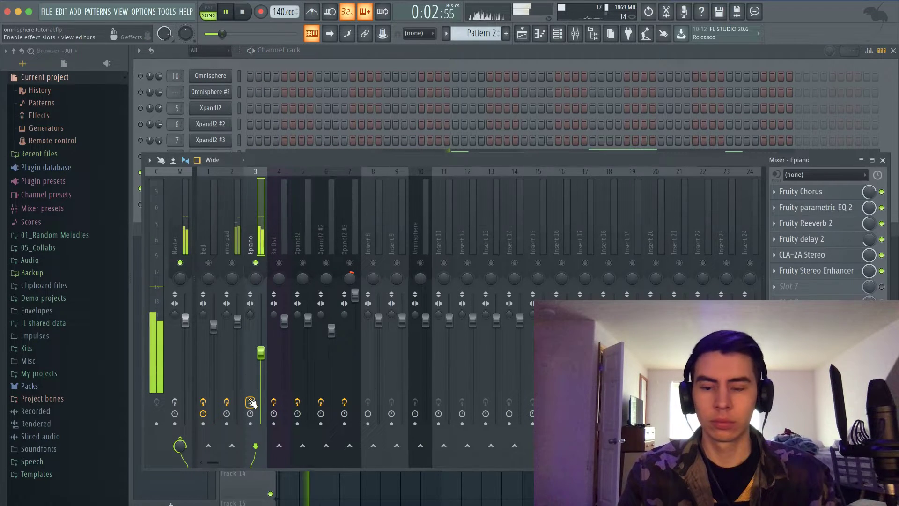
click(263, 64)
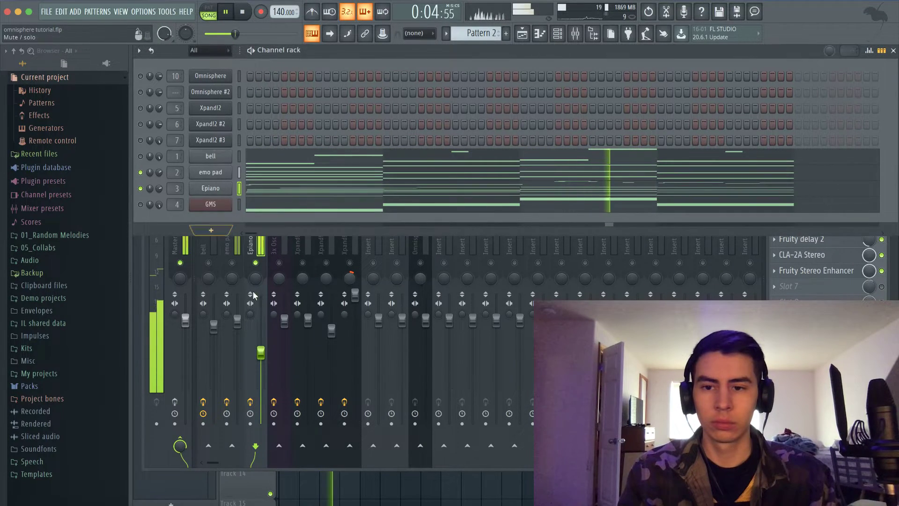
click(251, 397)
key(space)
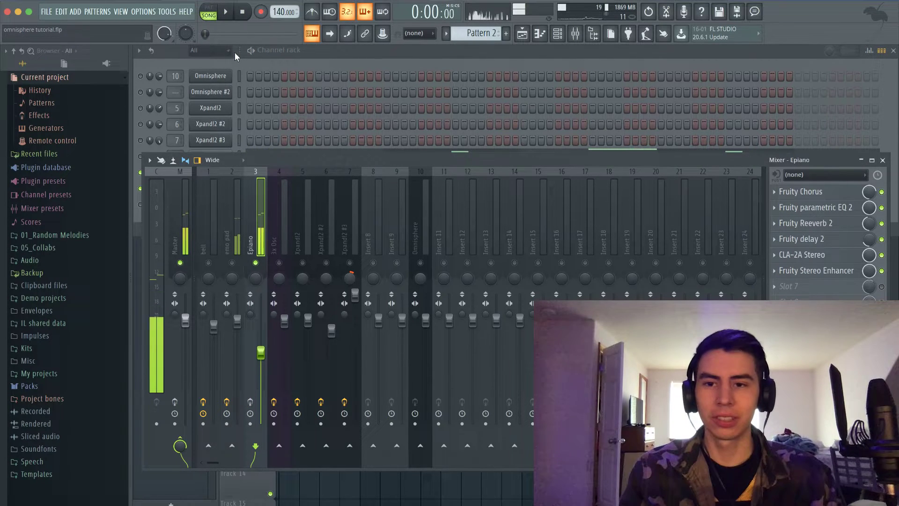
Examine the Epiano channel's volume envelope and return to its mixer track.
click(235, 52)
click(223, 186)
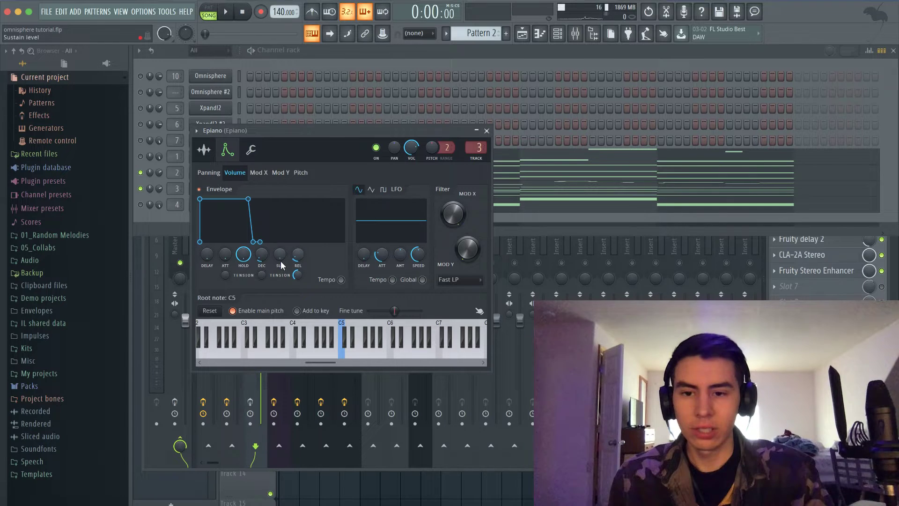
click(257, 403)
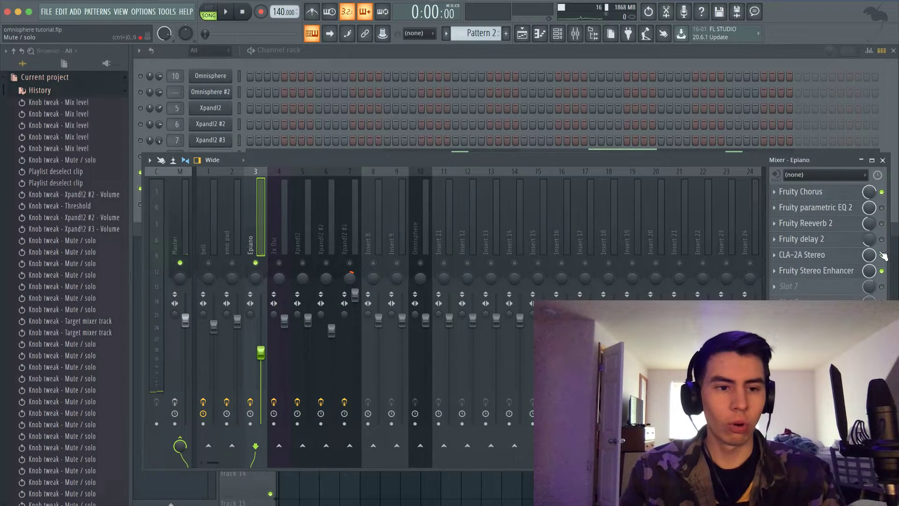
Play the Epiano, enable its Fruity parametric EQ 2 and open the equalizer.
key(space)
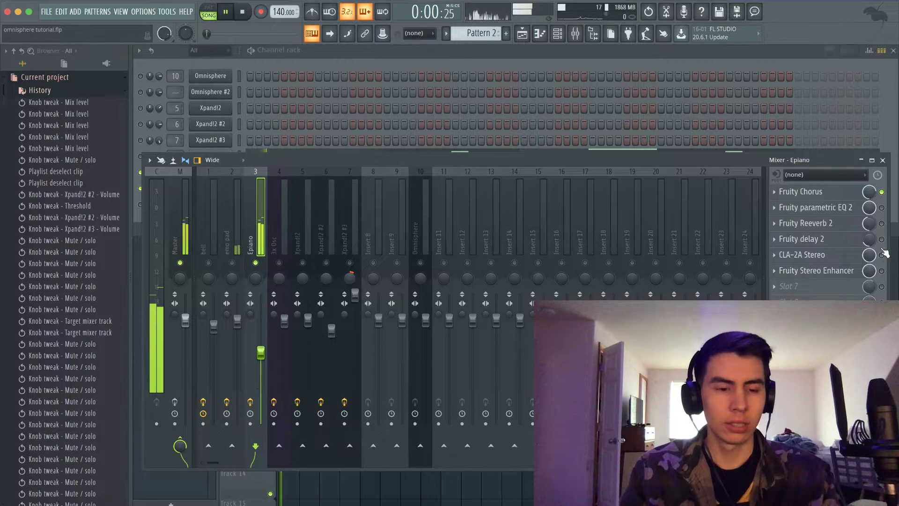
click(881, 208)
click(812, 207)
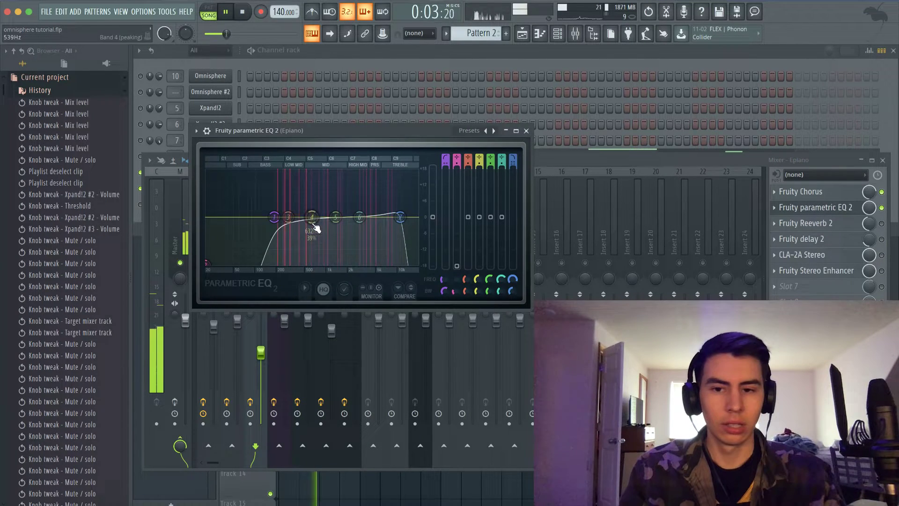
Try boosting band 6 of the Epiano's EQ by about 11.7 dB at 8158 Hz during playback, and reset it.
key(space)
drag(418, 216, 391, 183)
key(space)
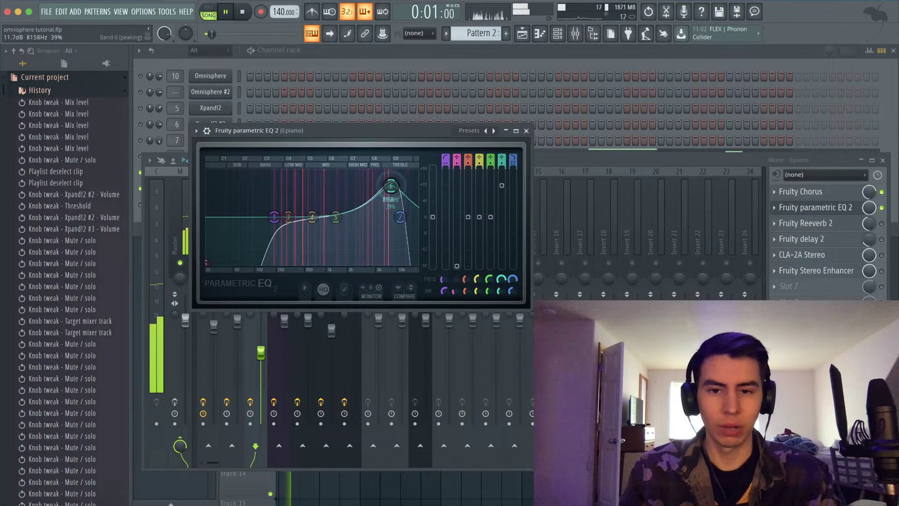
right_click(391, 184)
click(408, 201)
key(space)
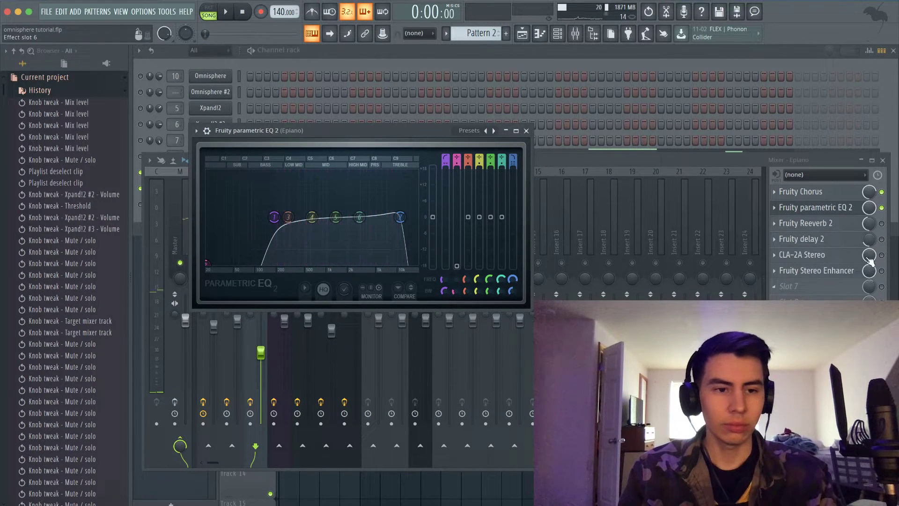
Enable Fruity Reeverb 2 on the Epiano track, open its settings, and enable Fruity delay 2.
click(882, 223)
click(839, 223)
key(space)
click(881, 239)
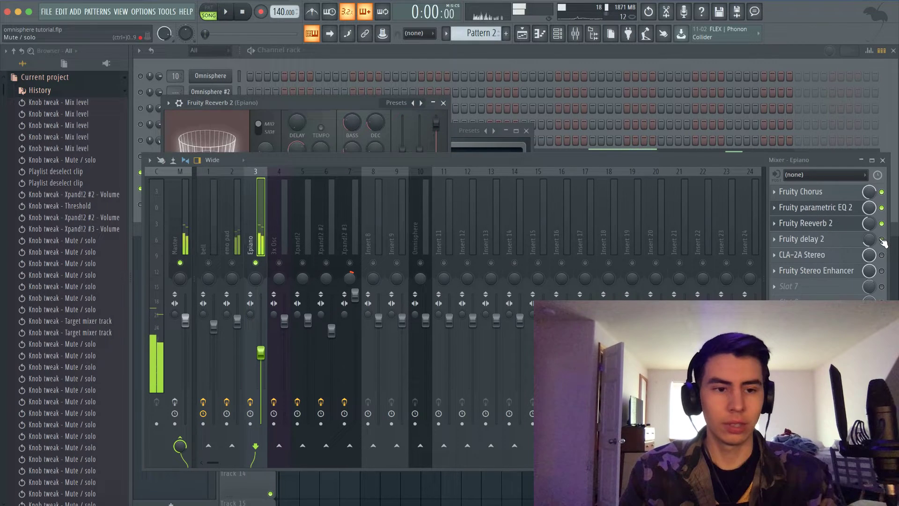
Enable and open CLA-2A Stereo and Fruity Stereo Enhancer on the Epiano track while listening to the result.
click(814, 255)
key(space)
click(881, 255)
key(space)
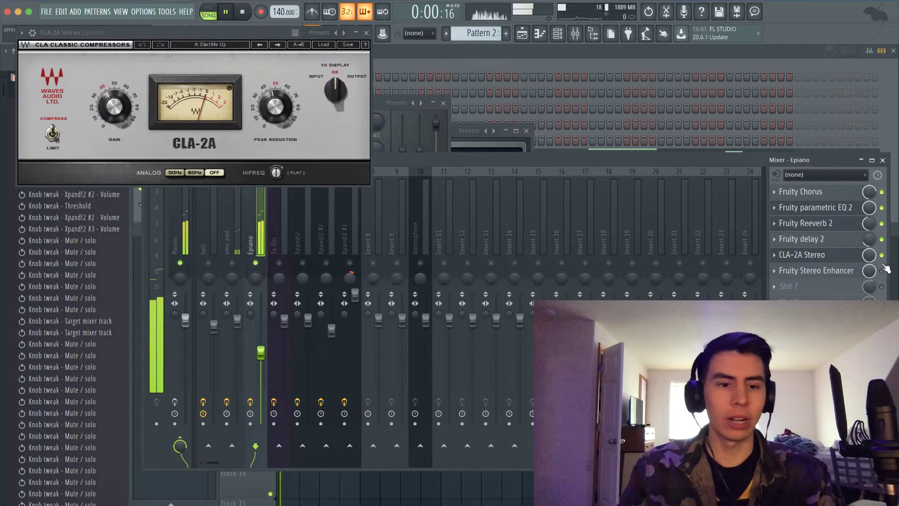
click(882, 271)
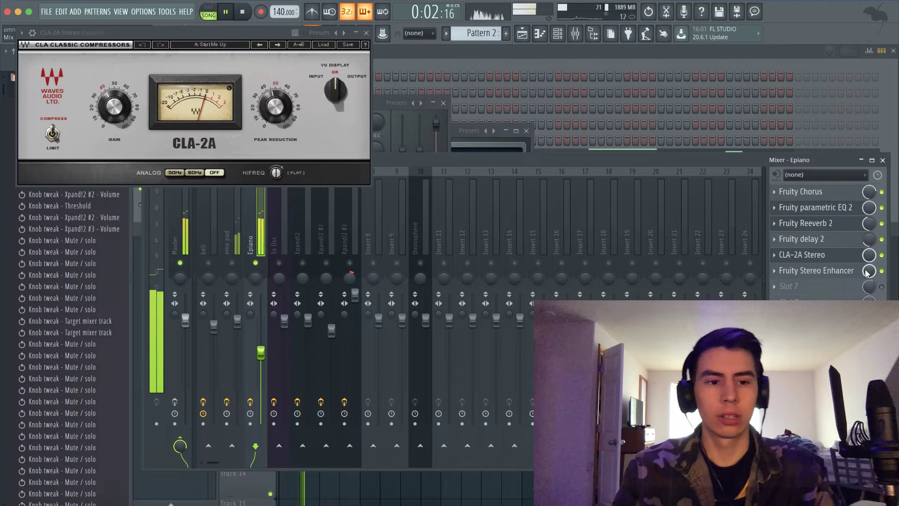
click(839, 271)
key(space)
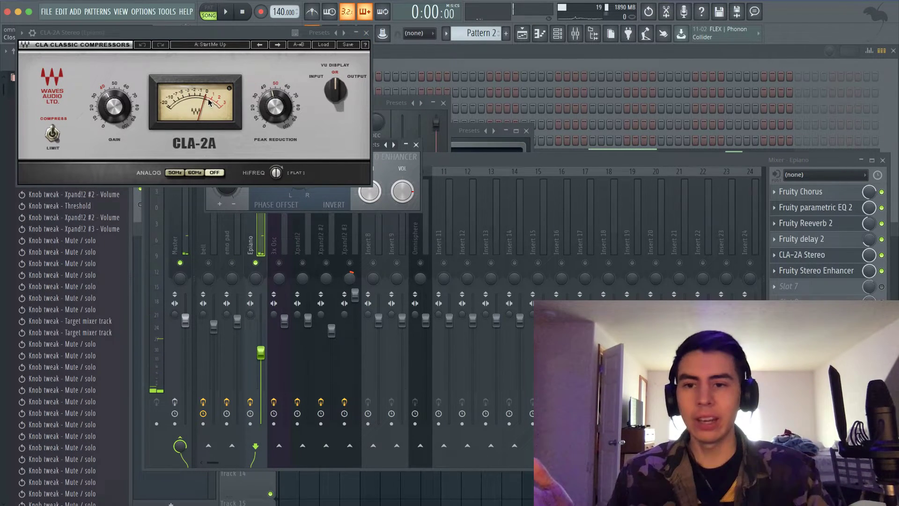
Close the CLA-2A compressor, view the Fruity Stereo Enhancer settings, and unsolo the Epiano mixer track.
click(366, 33)
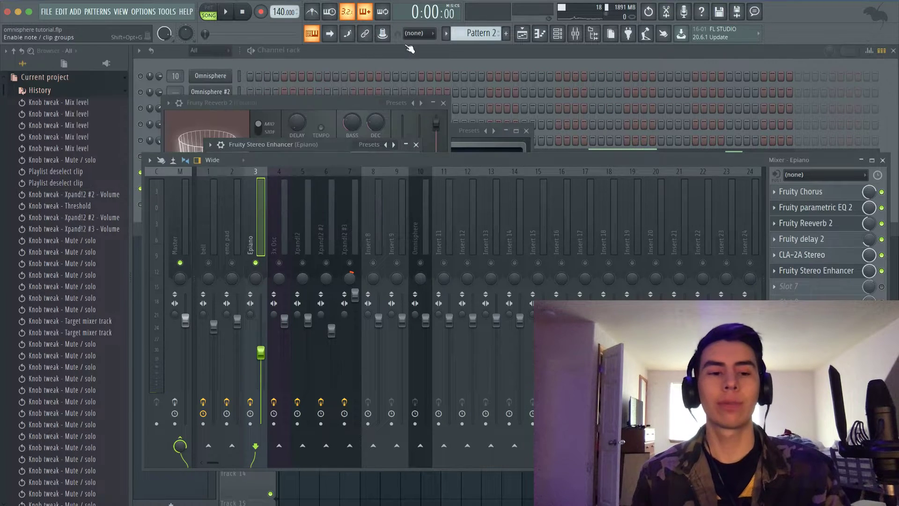
click(861, 272)
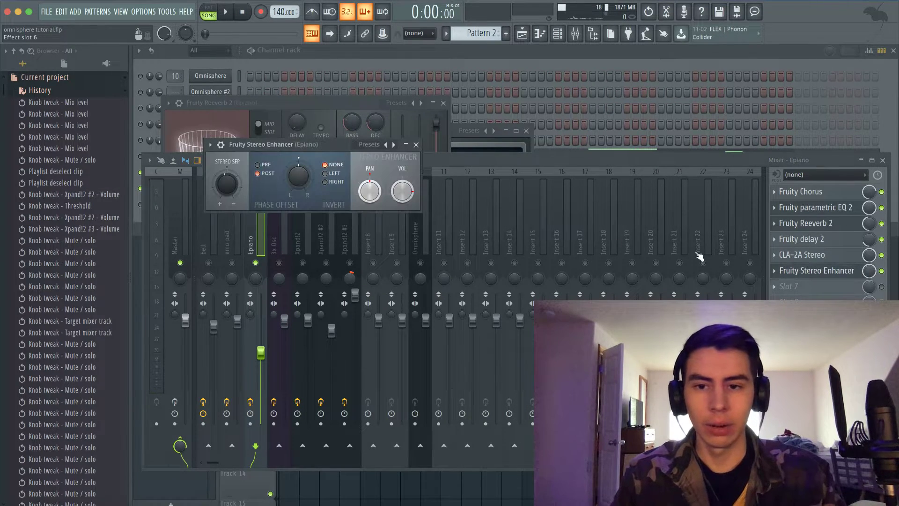
click(258, 263)
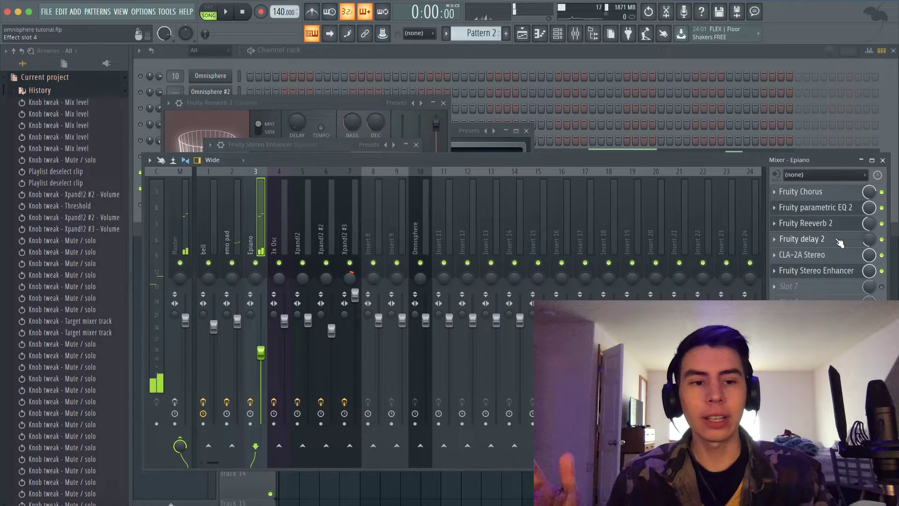
Examine the Epiano track's Fruity Chorus and Fruity Reeverb 2 settings.
click(443, 104)
click(800, 191)
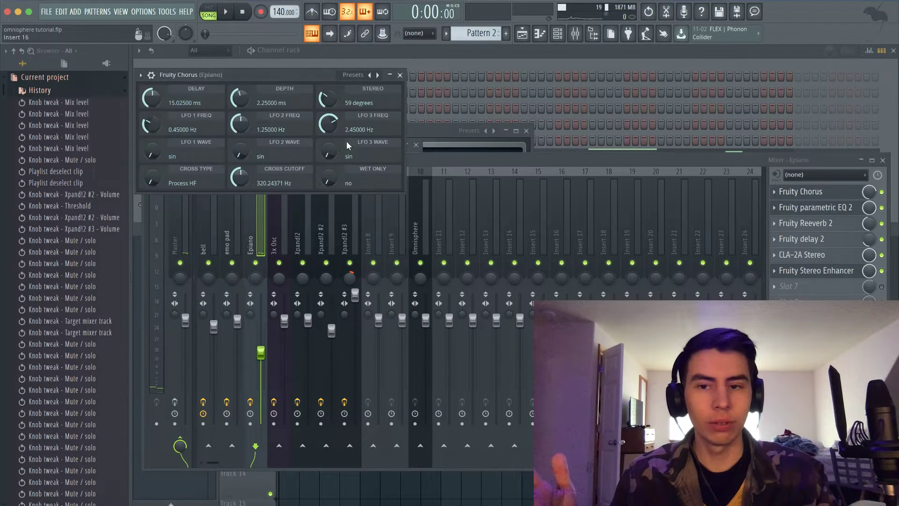
click(805, 223)
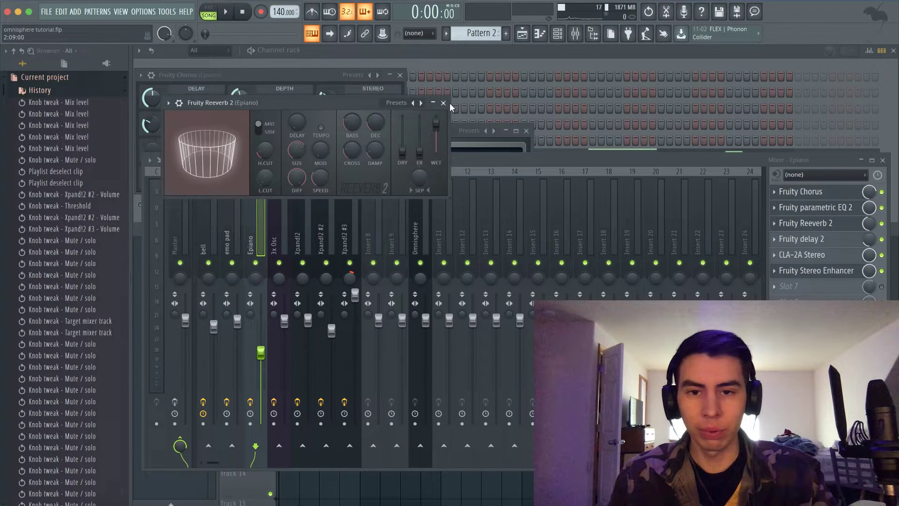
click(821, 223)
Examine the bell track's effects, closing Crystallizer and CamelCrusher and opening Fruity Reeverb 2 and Fruity delay 2.
click(203, 248)
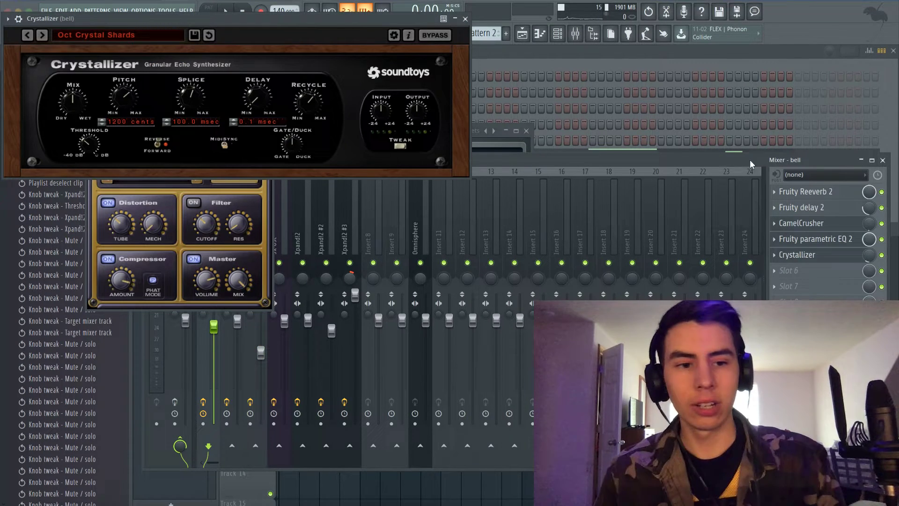
click(465, 19)
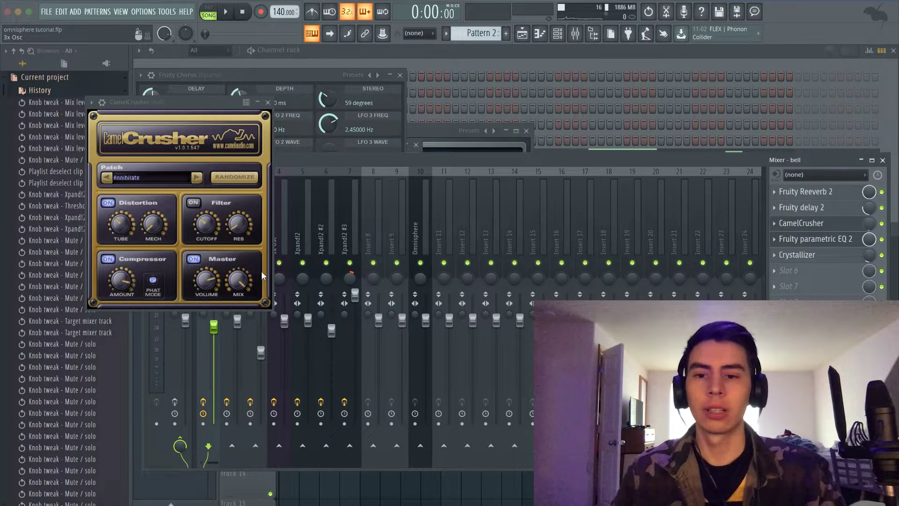
click(268, 103)
click(805, 192)
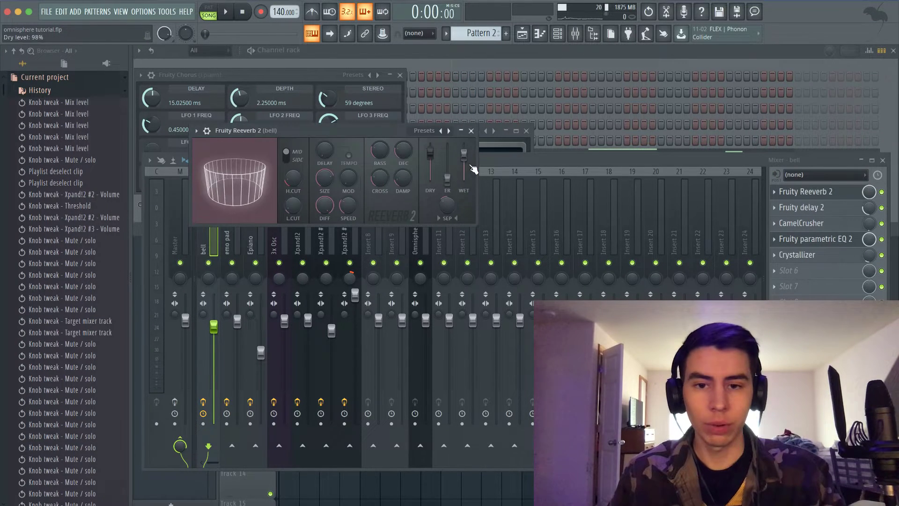
click(805, 207)
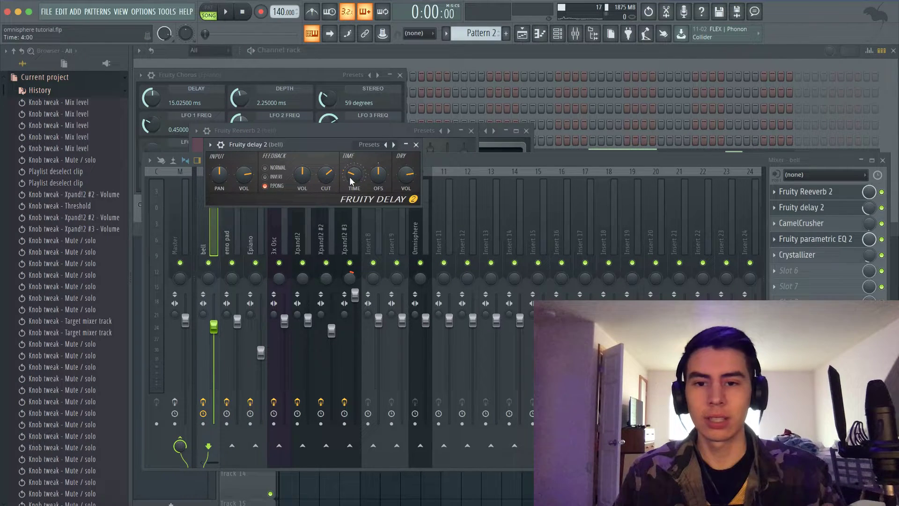
Browse the plugins available for the bell track's sixth slot, and bring its Fruity delay 2 settings back up.
click(792, 270)
mouse_move(796, 270)
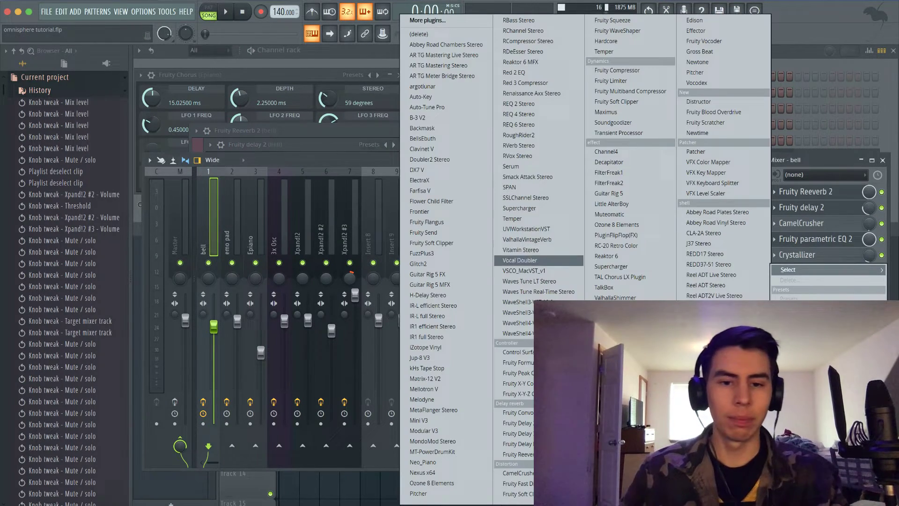
click(841, 204)
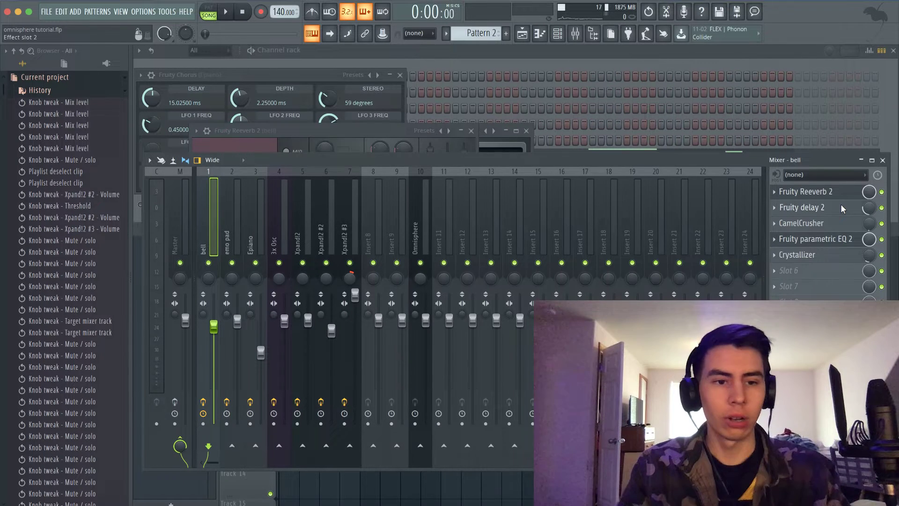
click(841, 203)
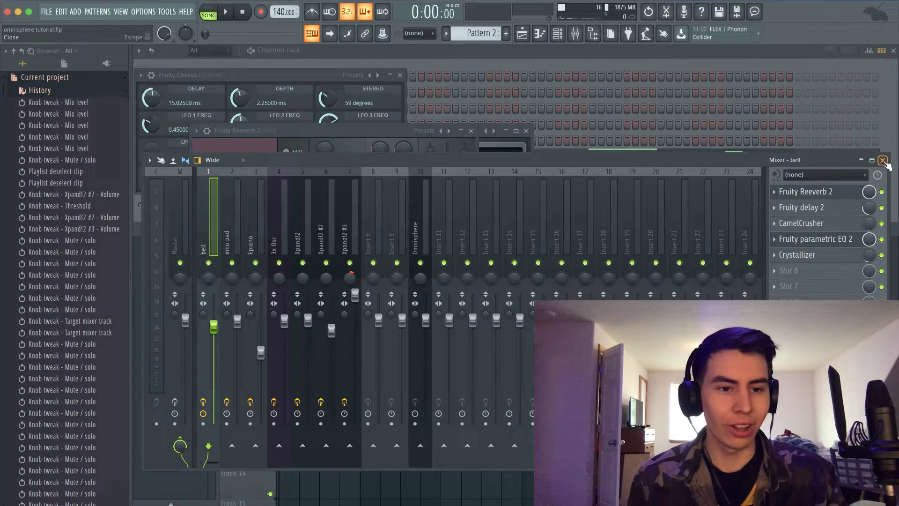
Close the mixer and the open EQ, Reeverb 2 and Stereo Enhancer windows to uncover the channel rack.
click(883, 160)
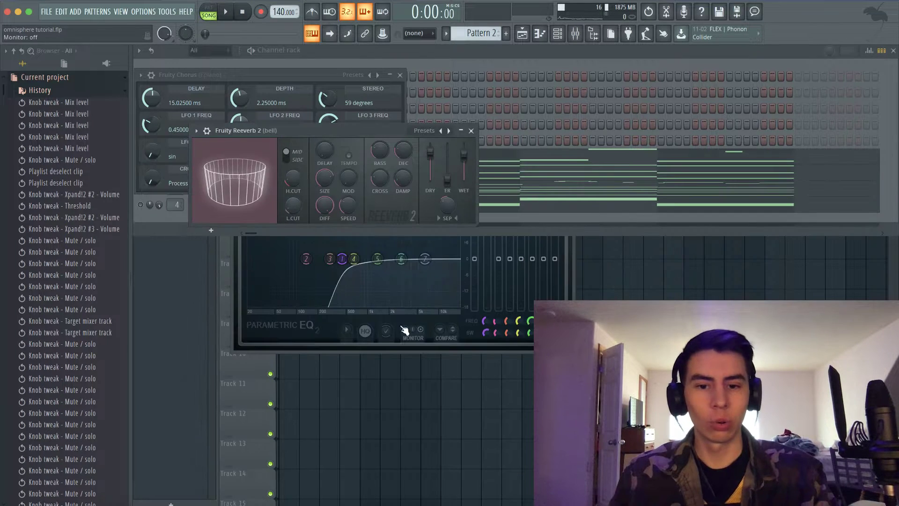
click(465, 344)
click(568, 173)
click(576, 41)
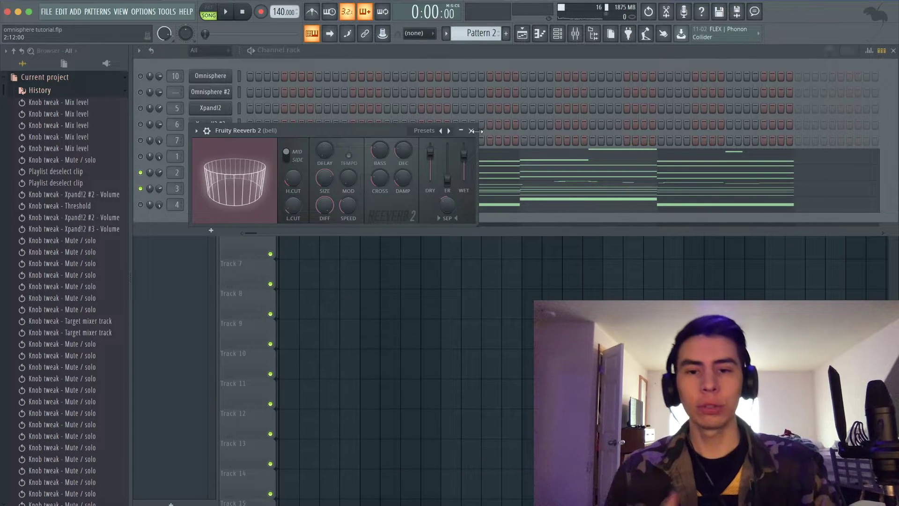
click(471, 131)
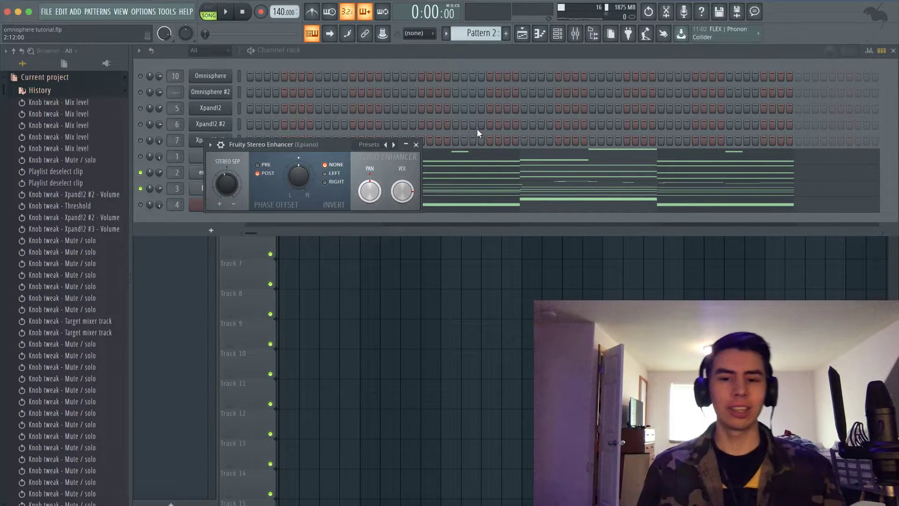
click(416, 144)
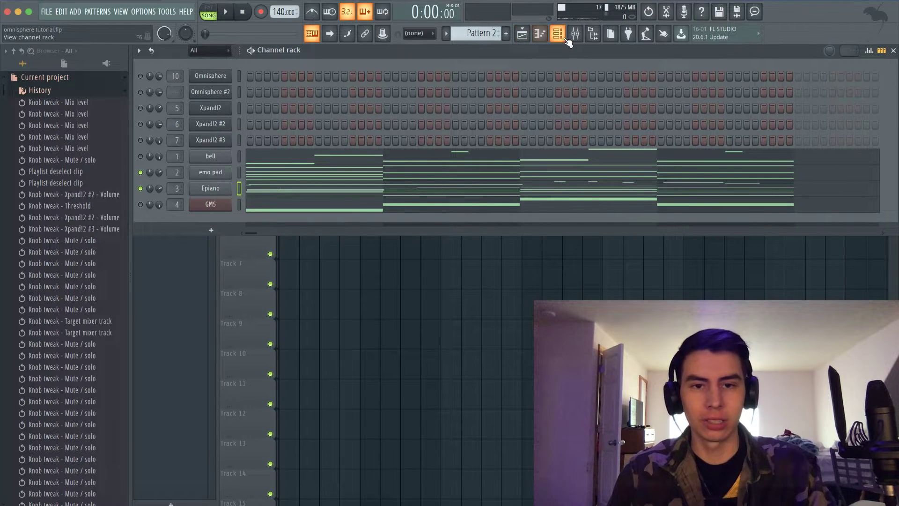
Close the mixer and show the playlist arrangement.
click(523, 33)
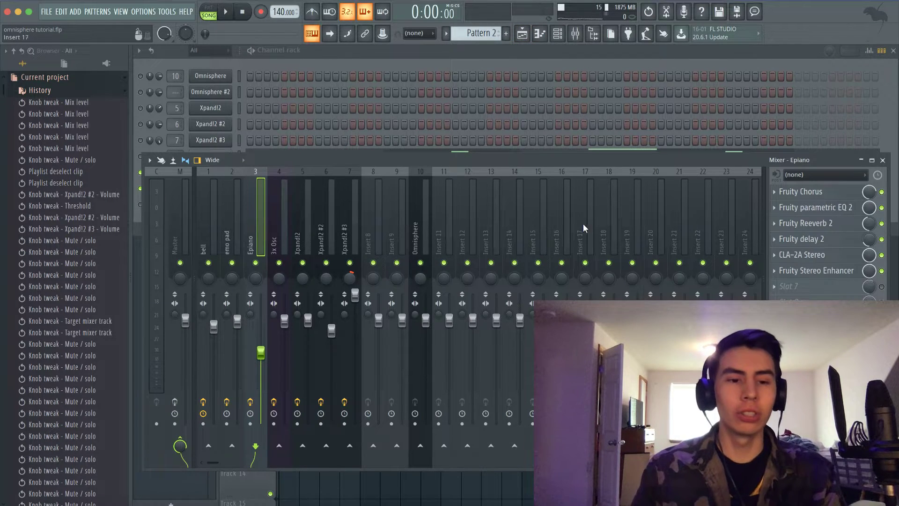
click(883, 160)
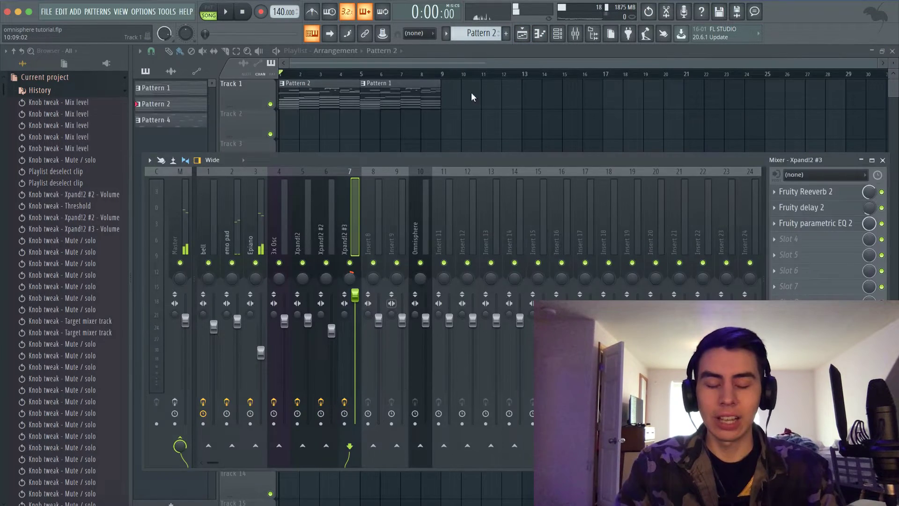
click(523, 34)
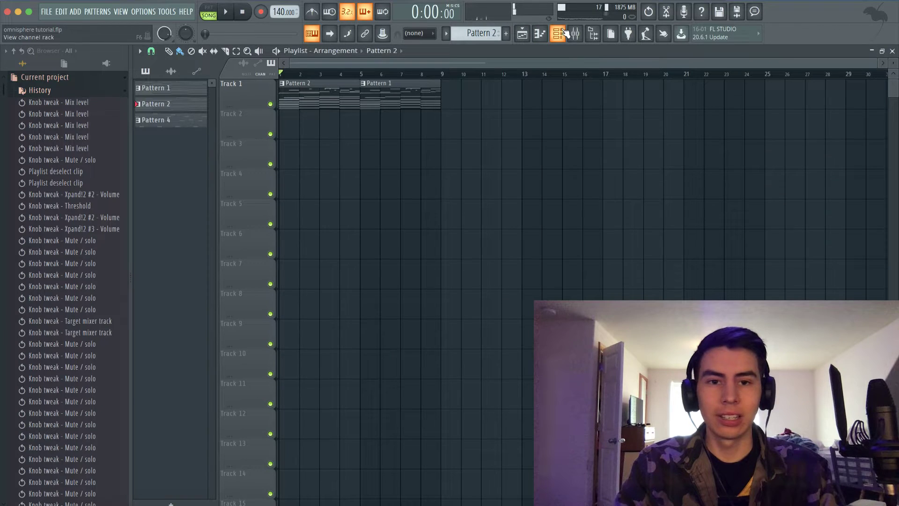
Return to the channel rack and unmute all channels for playback.
click(575, 34)
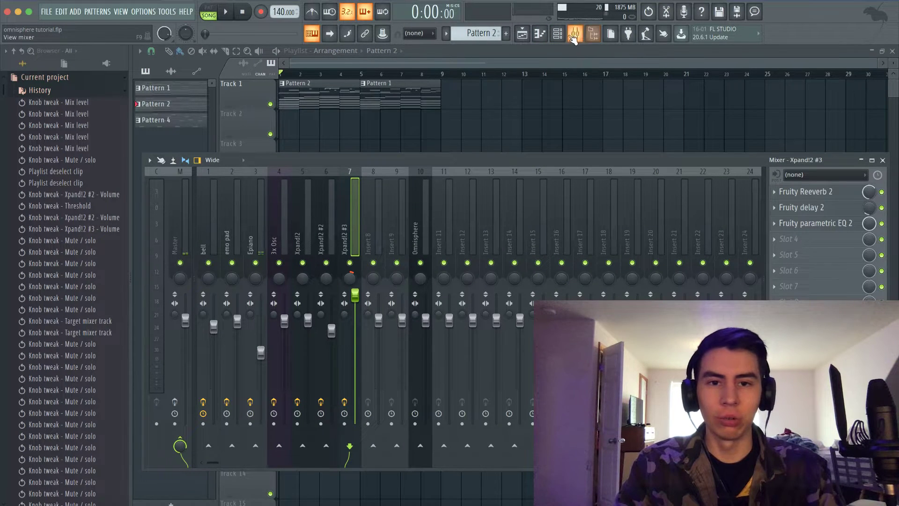
click(557, 34)
right_click(140, 189)
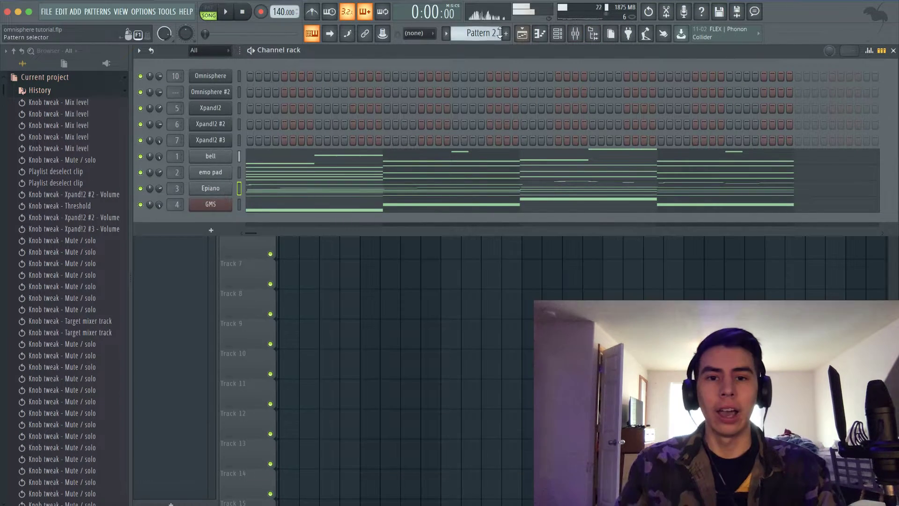
Compare the channel notes of Pattern 2 and Pattern 1, finishing on Pattern 1.
scroll(484, 36, down, 2)
scroll(484, 36, up, 3)
scroll(485, 34, down, 1)
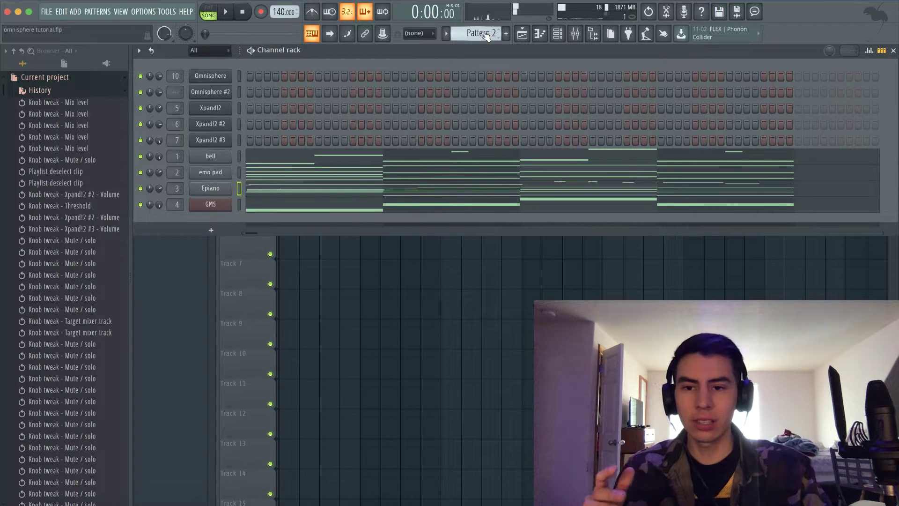
scroll(489, 34, up, 1)
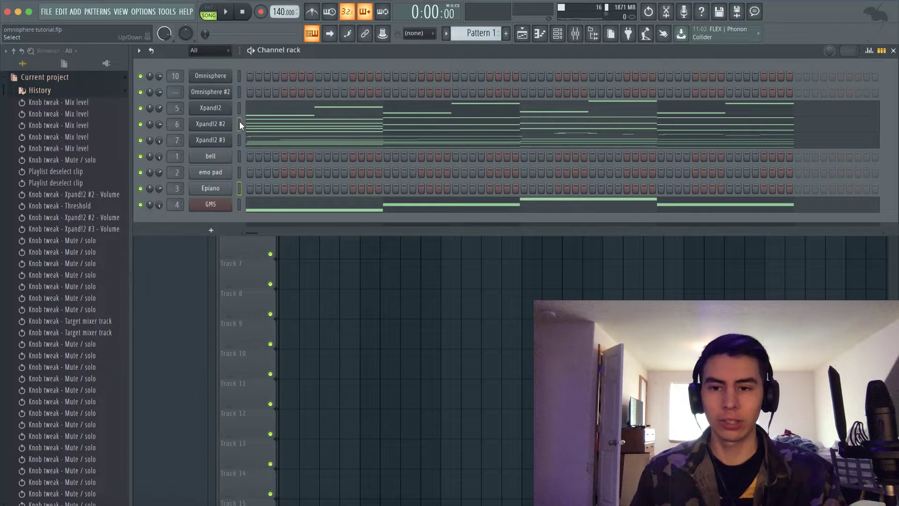
Select the Xpand!2 #2 channel and view its Scanner Pad plugin settings, closing the plugin window when done.
click(239, 124)
click(209, 125)
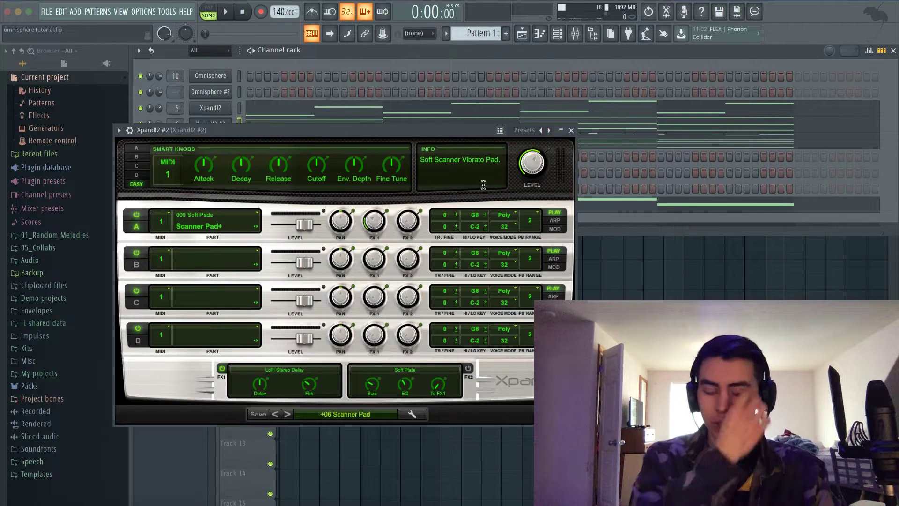
click(570, 130)
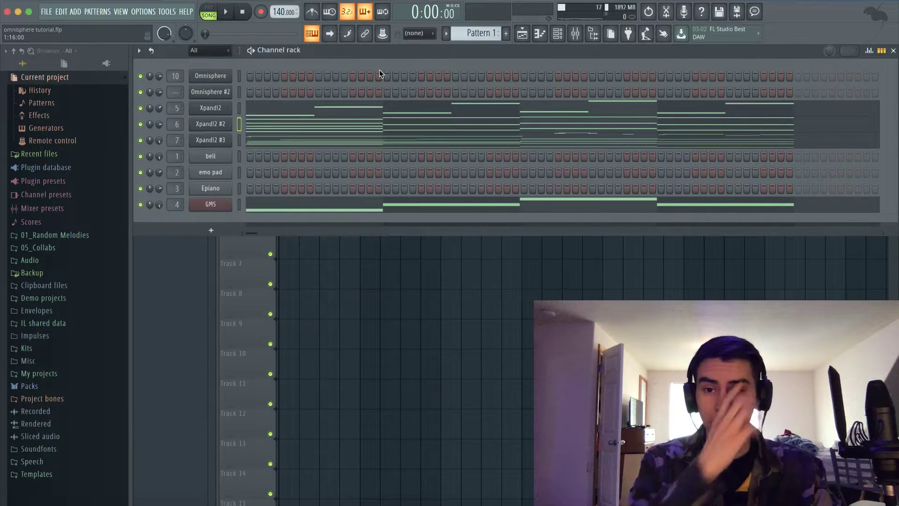
Select the Omnisphere channel and bring up the mixer over the channel rack with the bell track's effects shown.
right_click(219, 79)
mouse_move(281, 149)
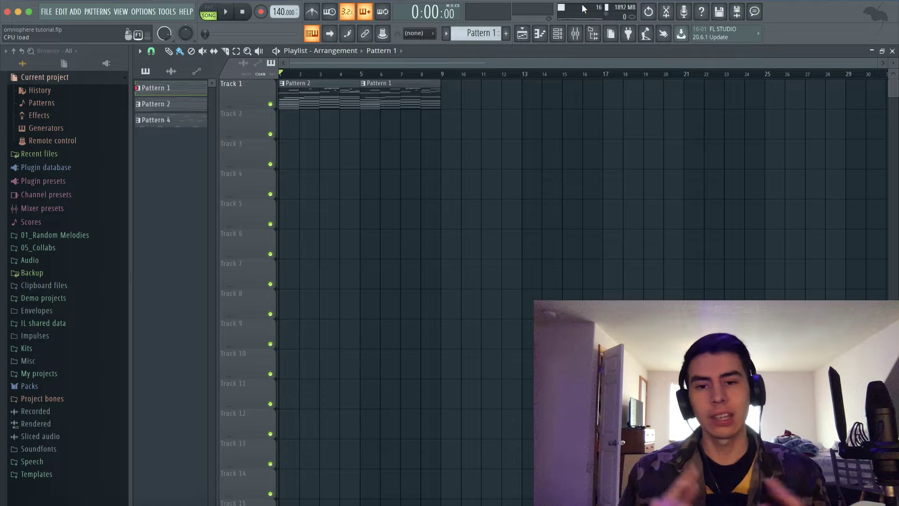
click(558, 34)
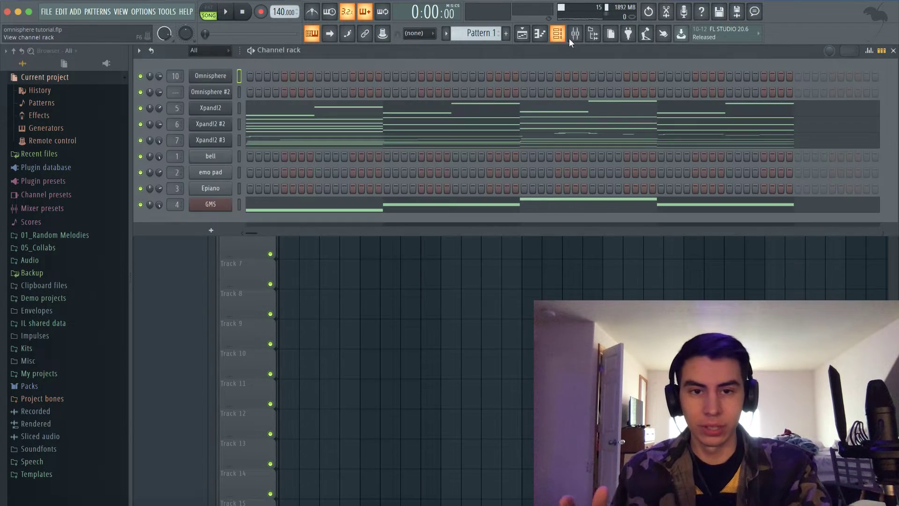
click(575, 33)
click(216, 211)
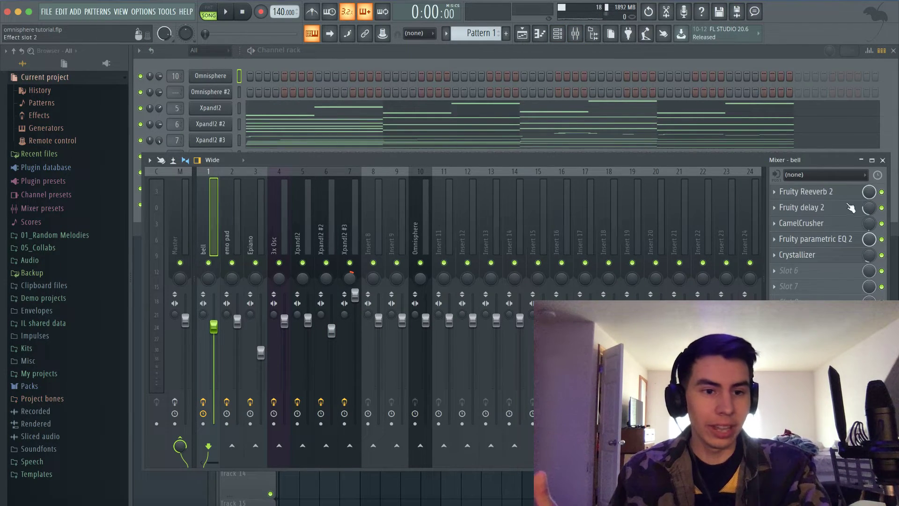
Review the low cut in the bell track's Fruity parametric EQ 2 and lower its band 7 high shelf to -18 dB at about 6073 Hz.
click(849, 246)
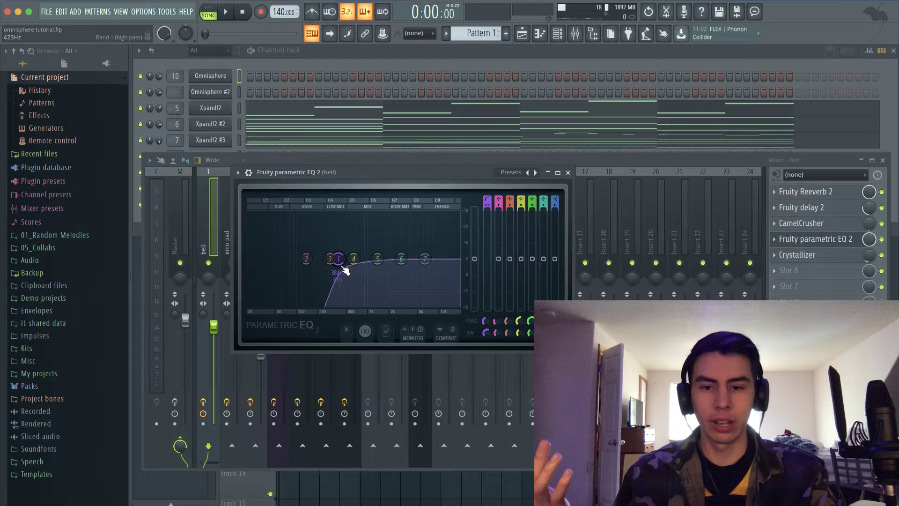
click(568, 173)
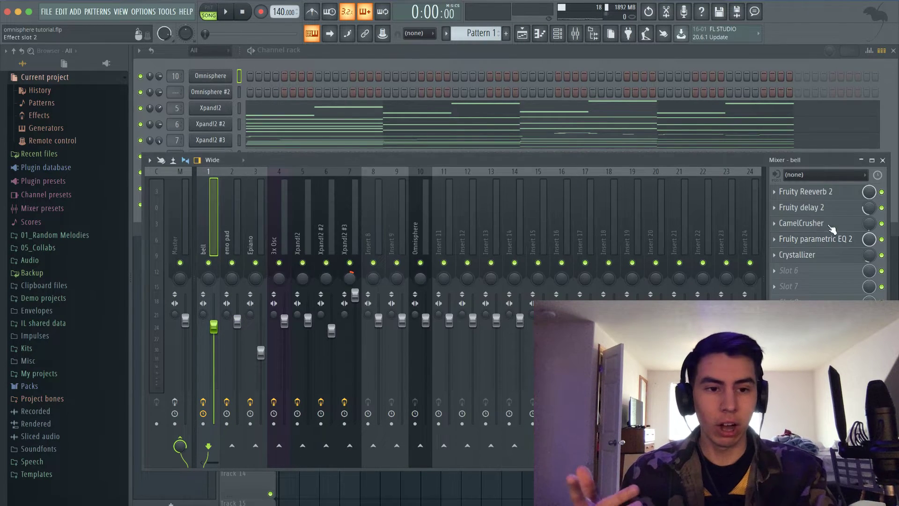
click(823, 239)
drag(425, 259, 423, 295)
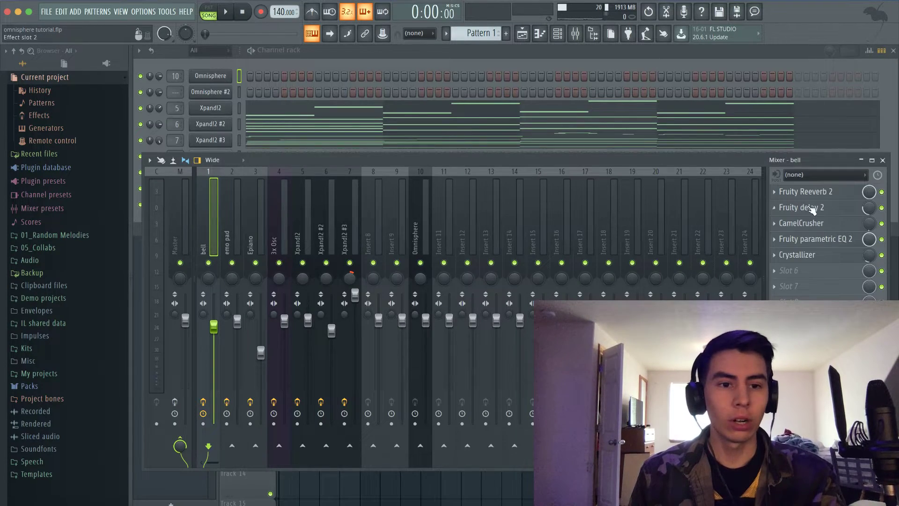
Examine the bell track's Fruity Reeverb 2 and Fruity delay 2 settings, and close both effects and the mixer.
click(805, 192)
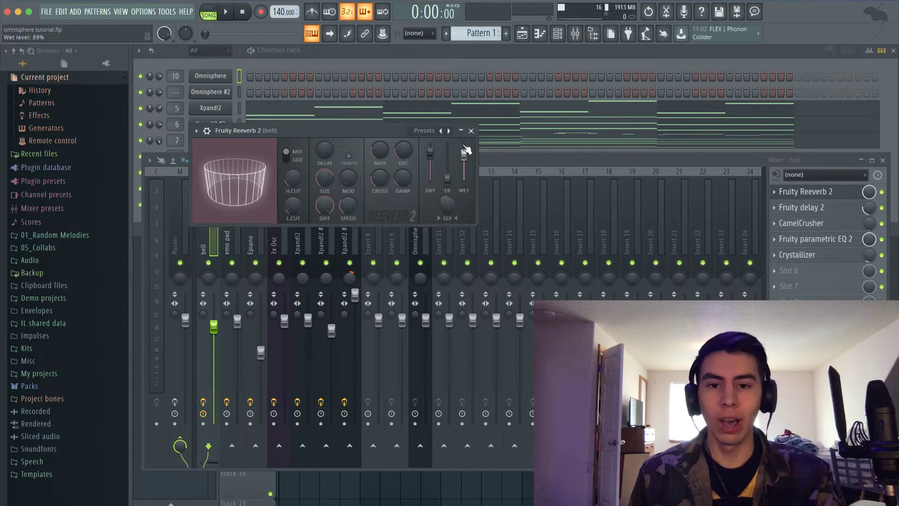
click(802, 207)
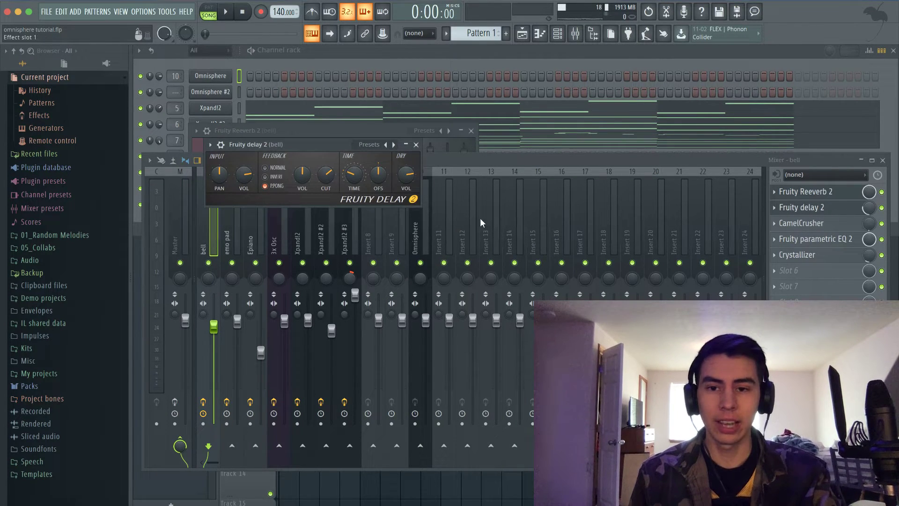
click(416, 145)
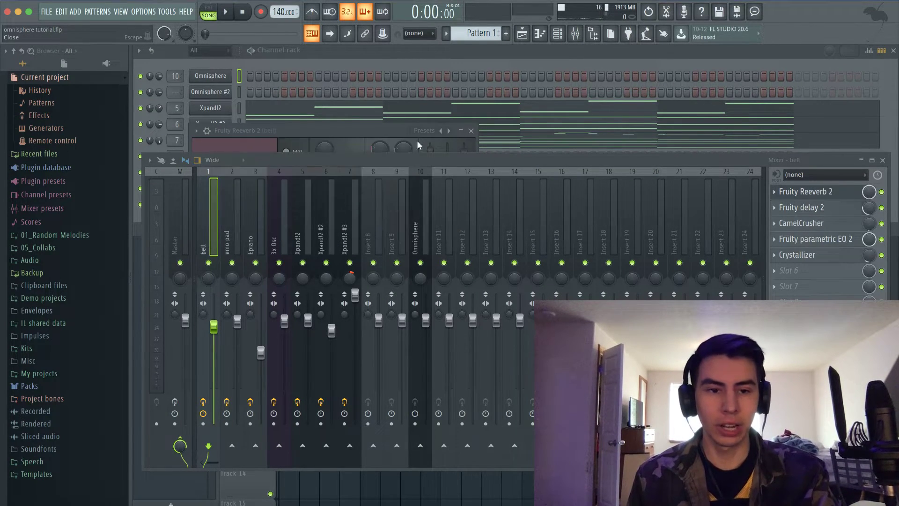
click(882, 160)
click(471, 130)
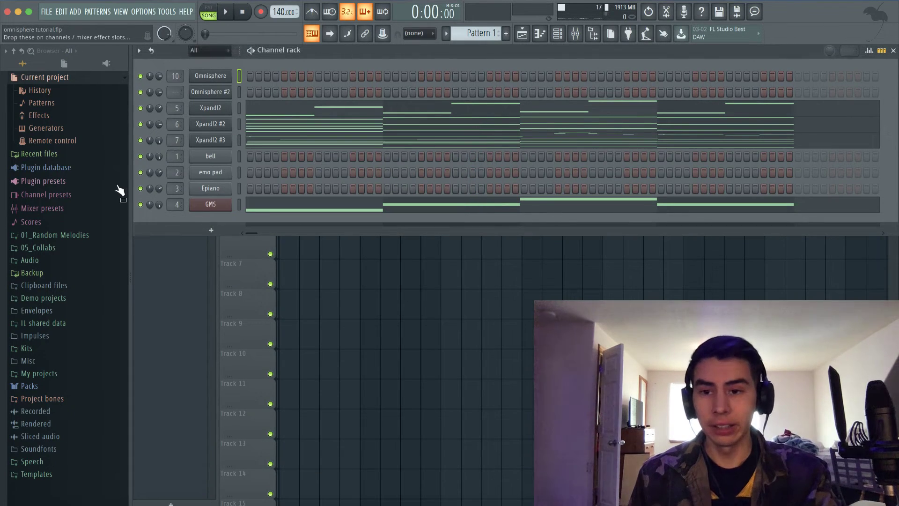
Select the Epiano channel, look briefly at the mixer and playlist, and return to the channel rack.
click(239, 188)
click(576, 34)
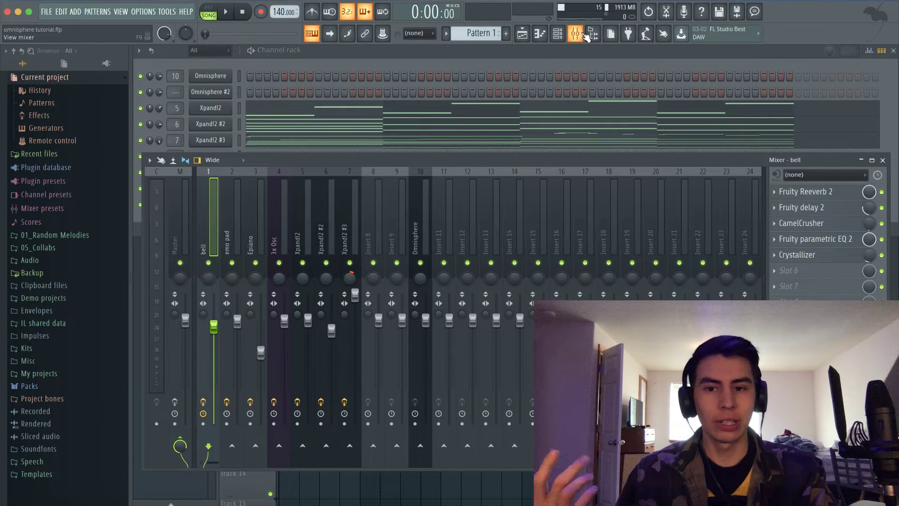
click(884, 158)
click(568, 333)
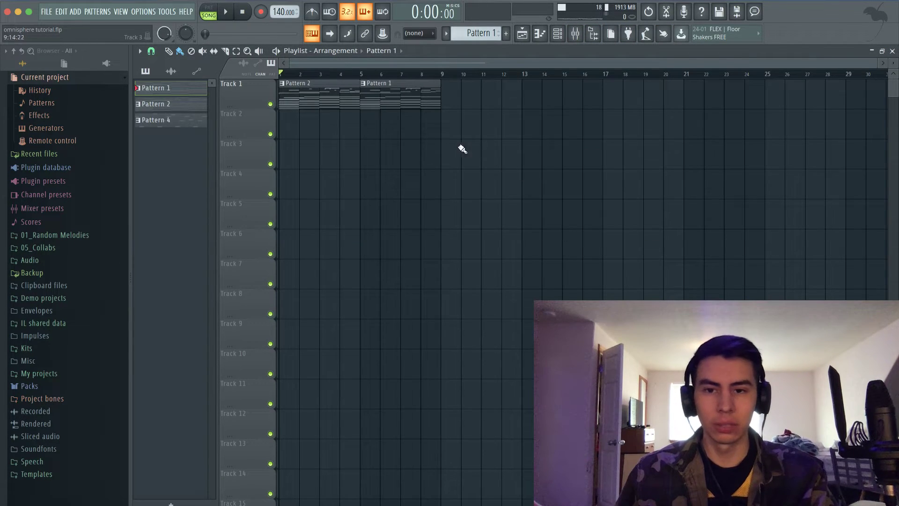
click(543, 33)
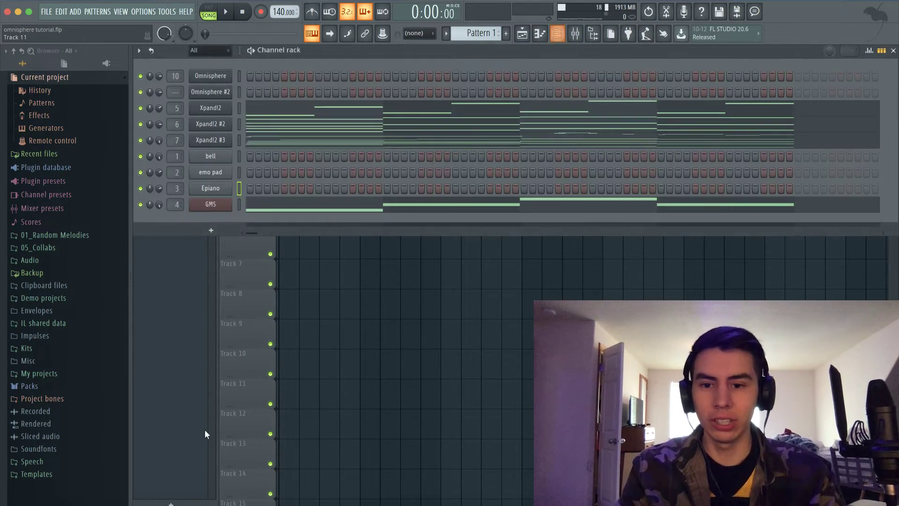
Play the song with the bell, emo pad and Epiano mixer effects bypassed, re-enable them to compare the sound, and stop playback in the playlist.
click(576, 34)
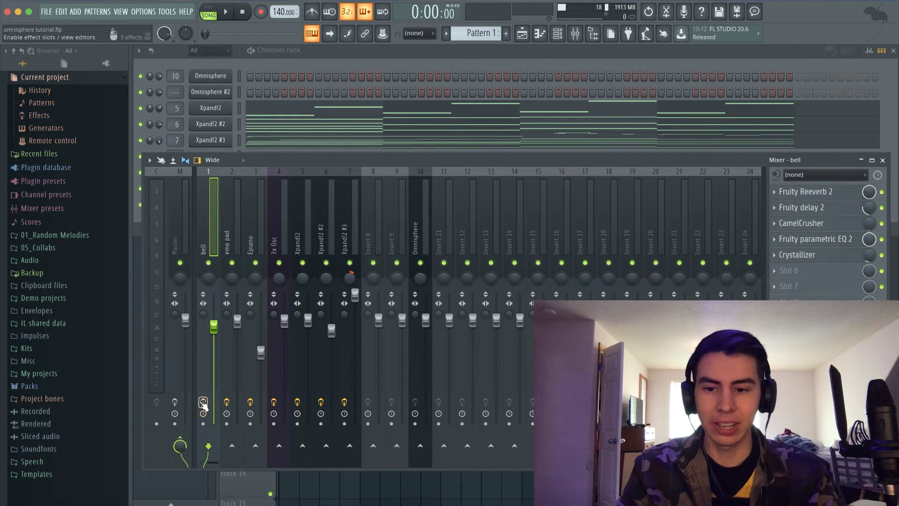
key(space)
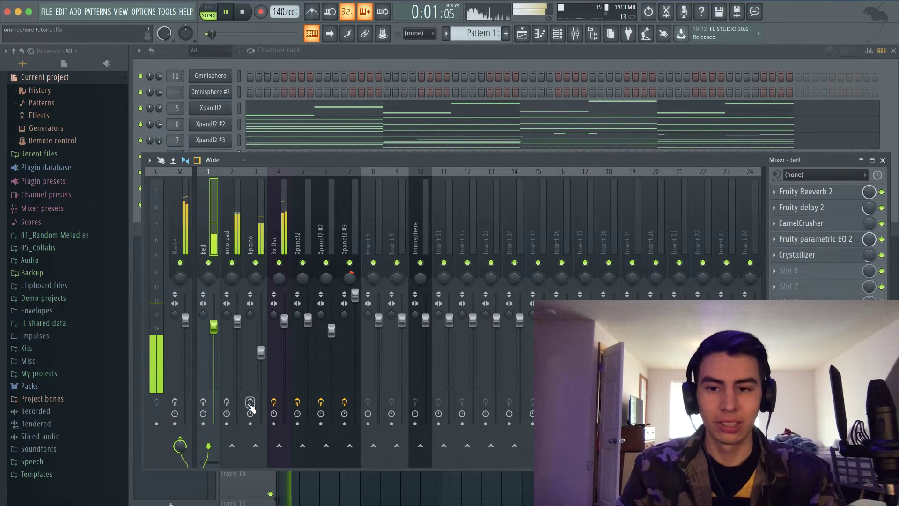
click(250, 401)
click(226, 402)
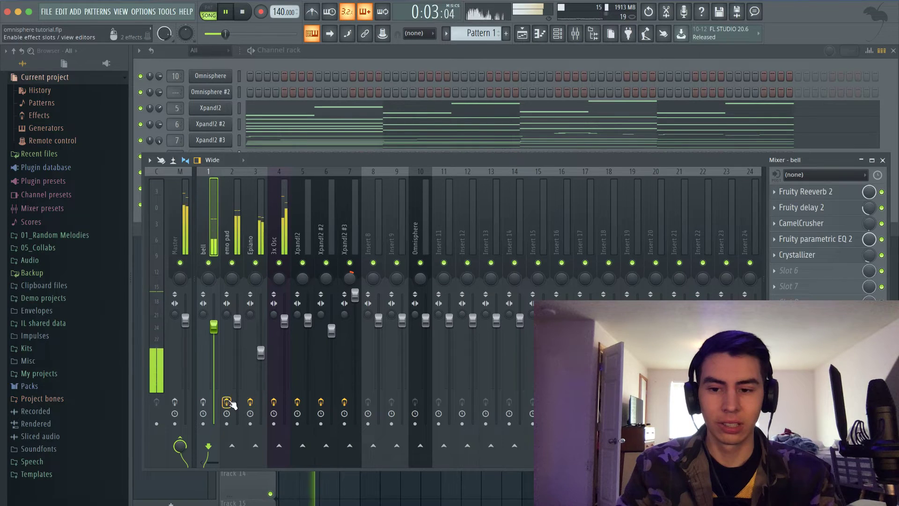
click(204, 402)
right_click(509, 498)
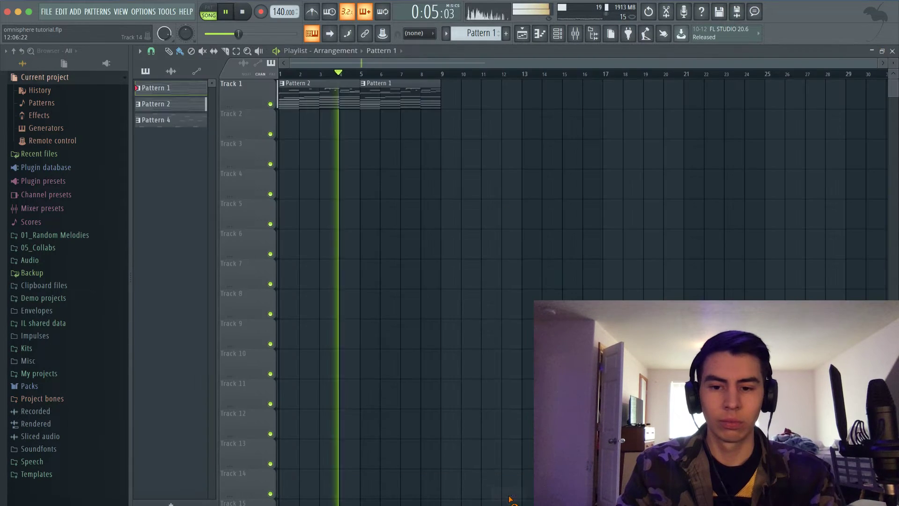
key(space)
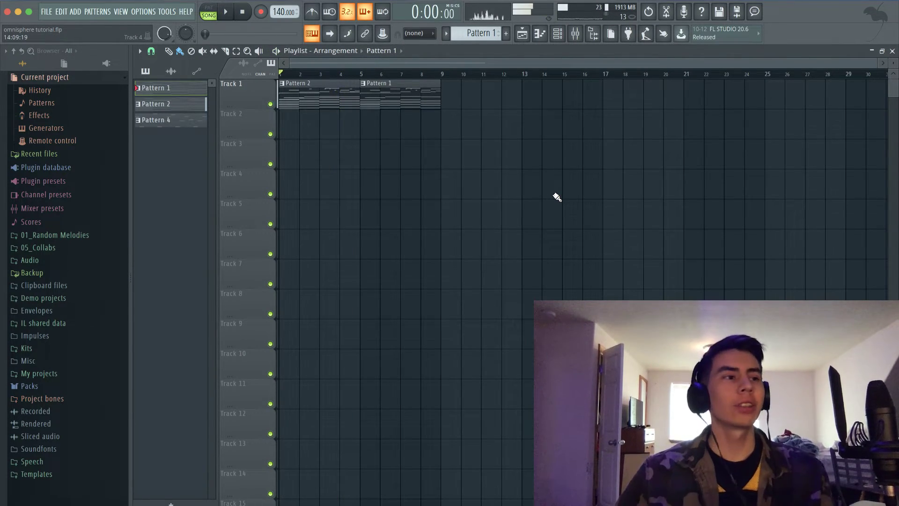